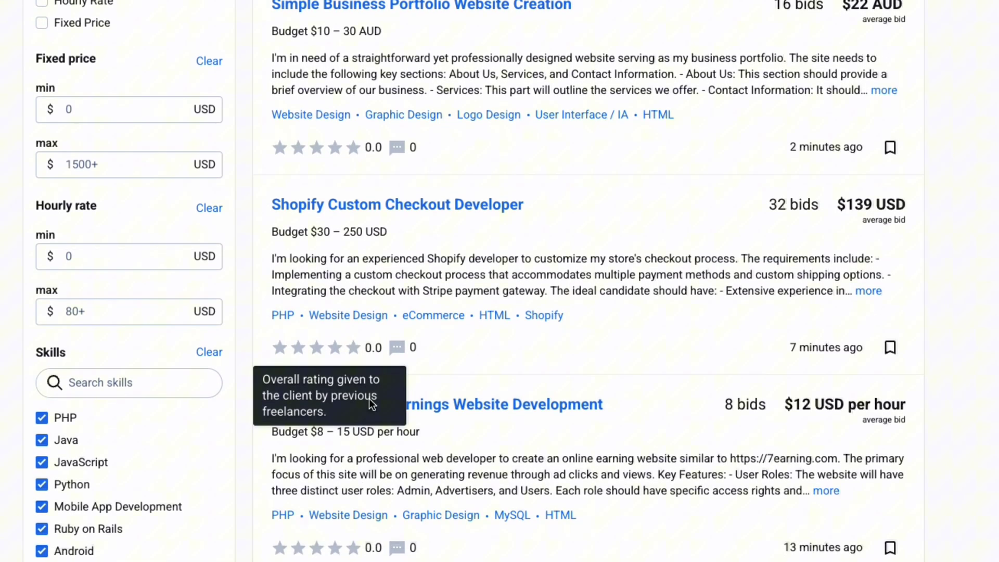
Step: Search Freelancer.com projects for 'wordpress theme development', then trim the query to 'wordpress'
scroll(527, 428, down, 11)
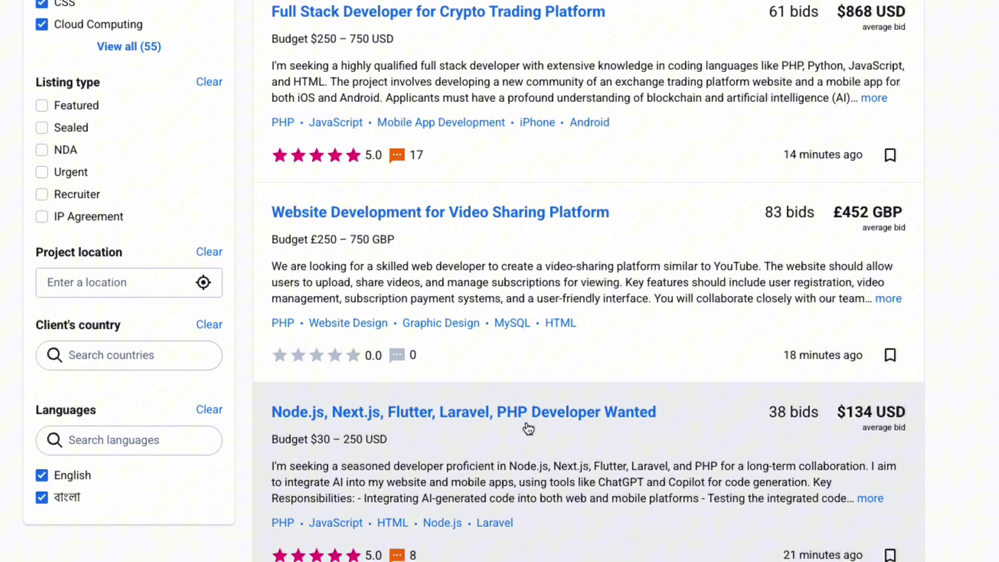
scroll(528, 428, down, 4)
scroll(528, 429, up, 19)
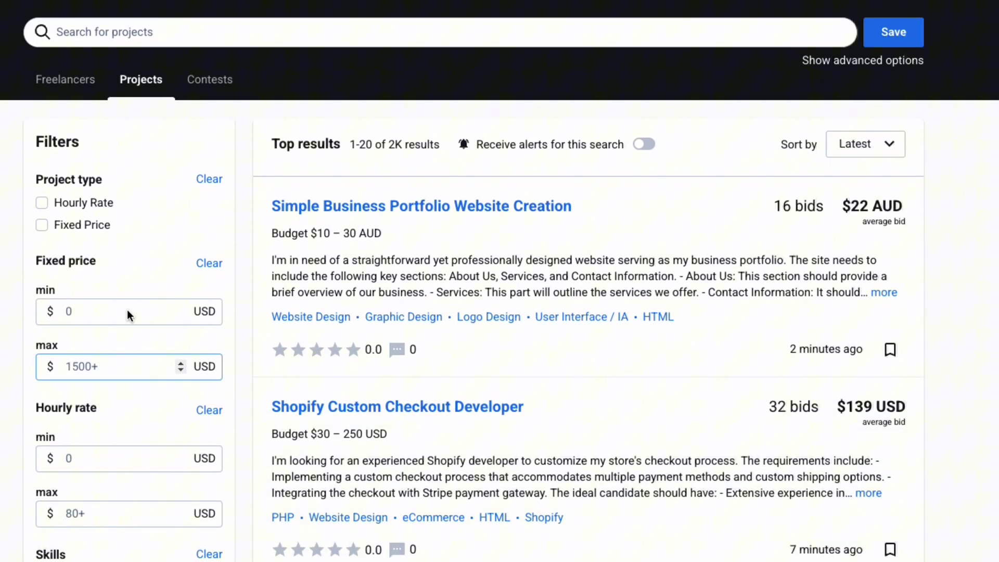
click(154, 30)
text(wor)
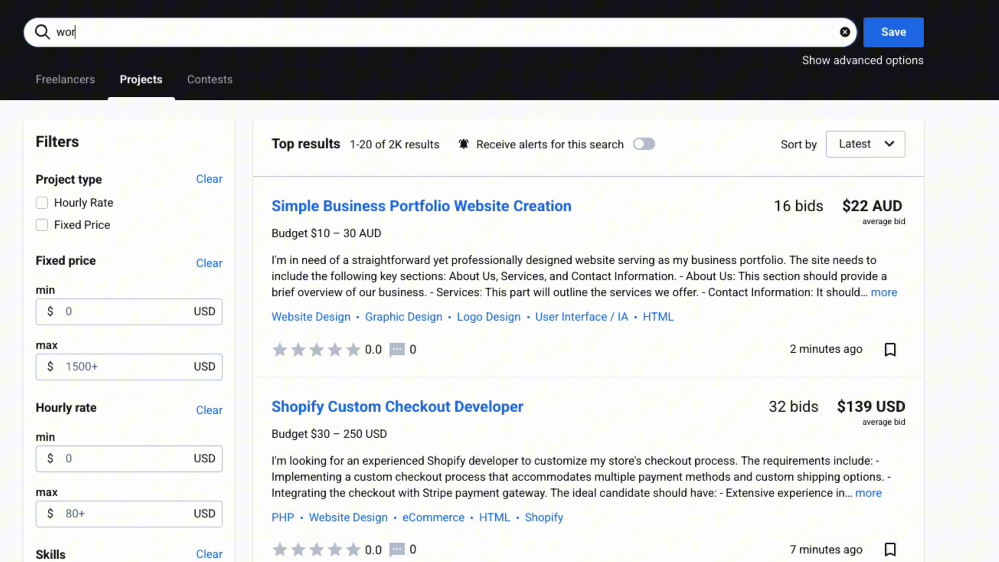
text(dpress the)
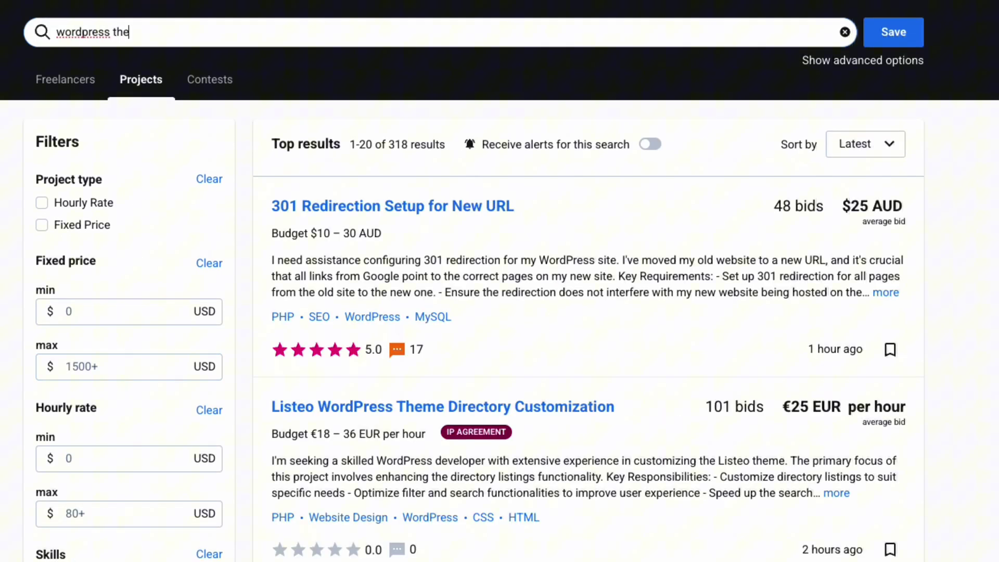
text(me development)
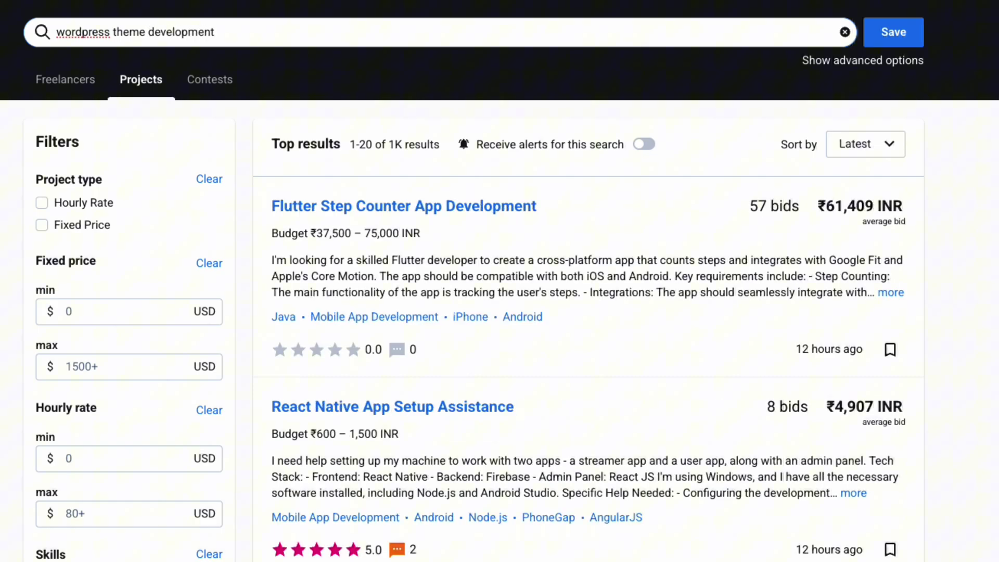
scroll(462, 408, down, 5)
scroll(462, 408, up, 5)
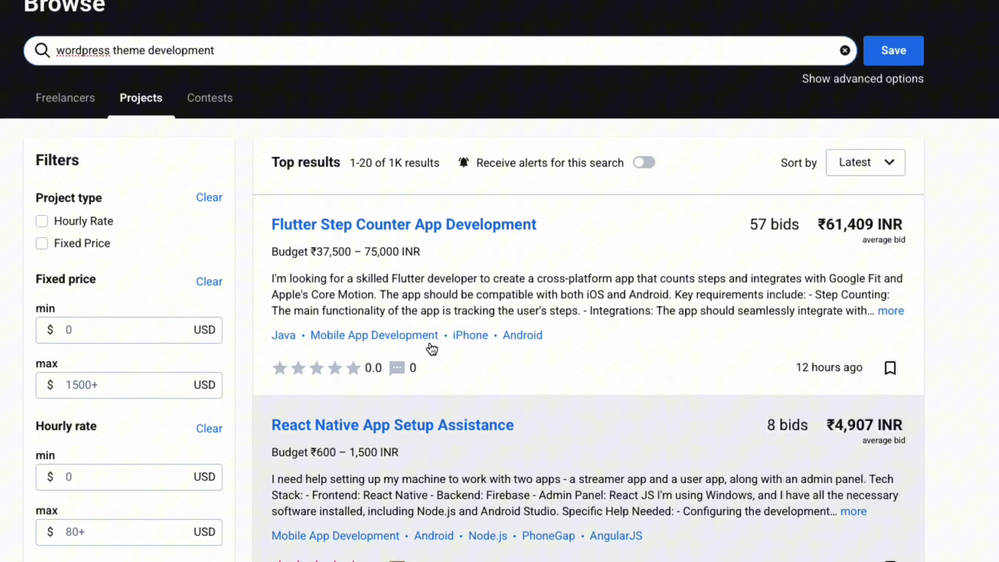
key(BackSpace)
key(BackSpace)
key(BackSpace)
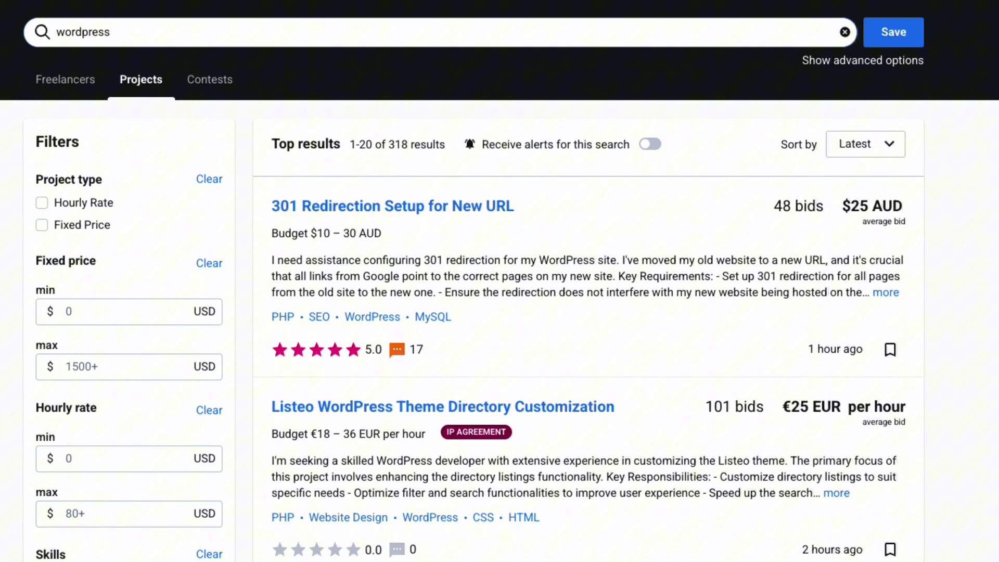
scroll(502, 464, down, 3)
scroll(502, 471, down, 3)
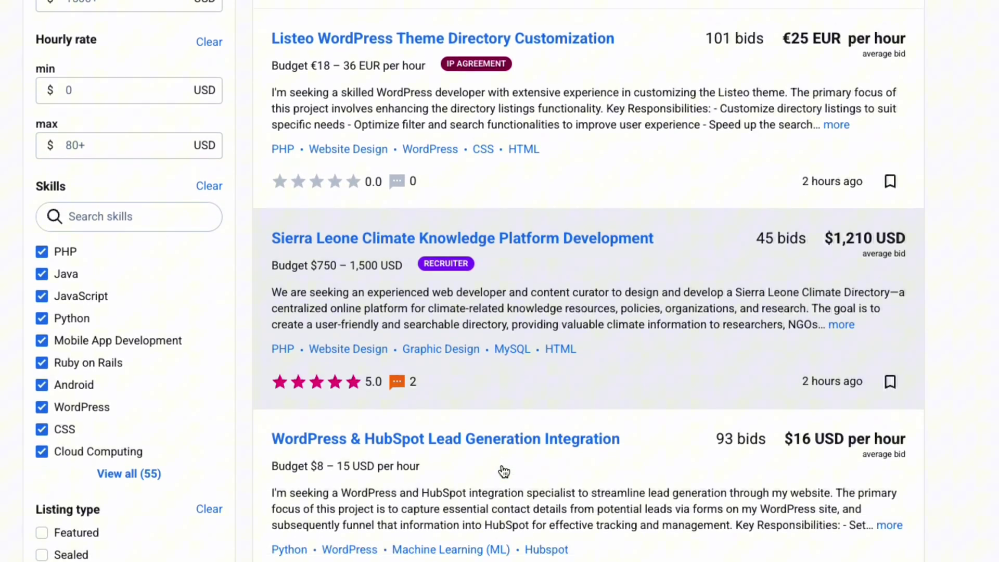
Step: Open the WordPress & HubSpot Lead Generation Integration listing and return to the WordPress results
click(458, 426)
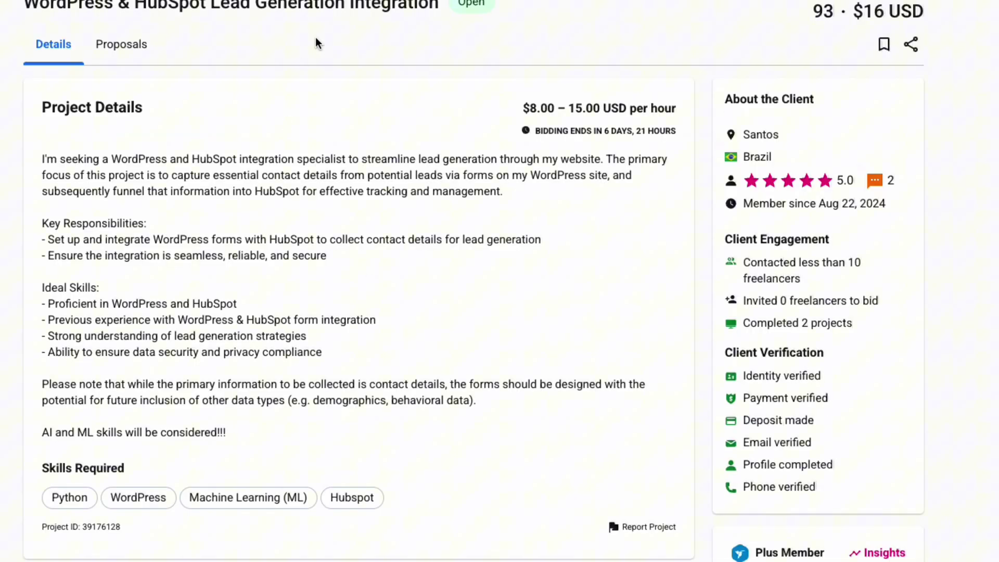
scroll(171, 285, up, 1)
scroll(171, 285, down, 1)
key(alt+Left)
scroll(544, 518, down, 4)
scroll(542, 517, up, 4)
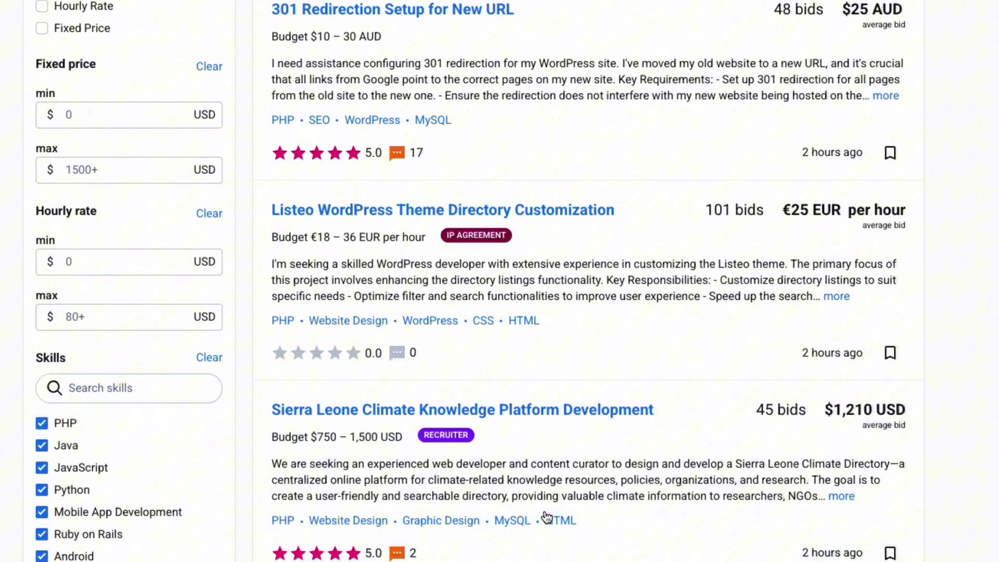
Step: Search for 'php' projects and open the PHP File Upload & Download Script listing
double_click(183, 19)
text(php)
key(Return)
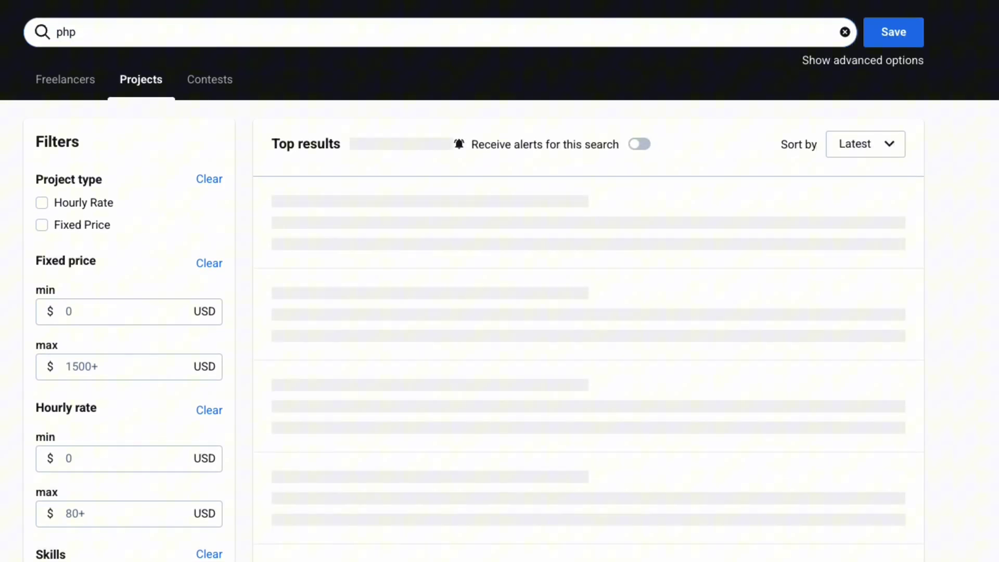
scroll(520, 447, down, 9)
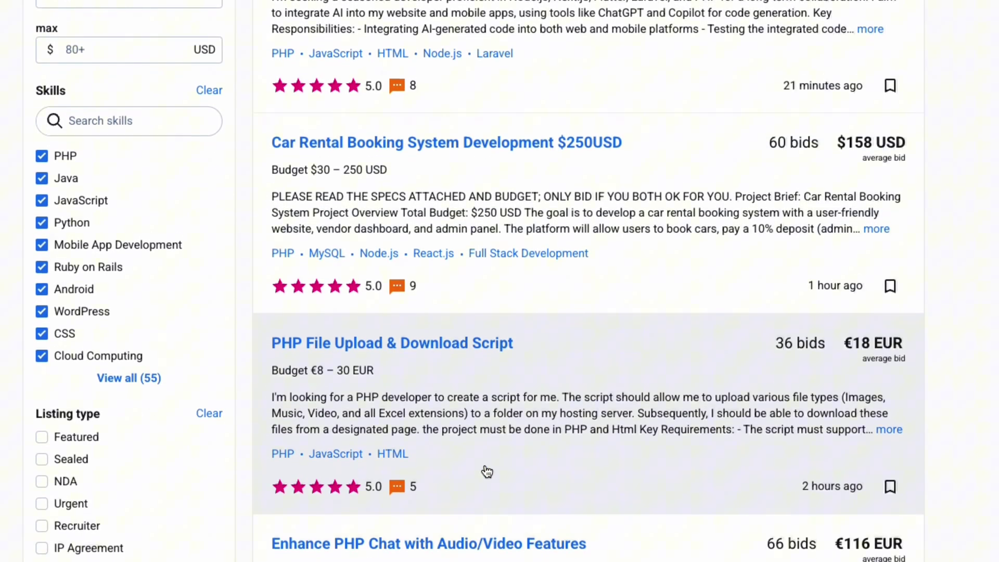
click(452, 332)
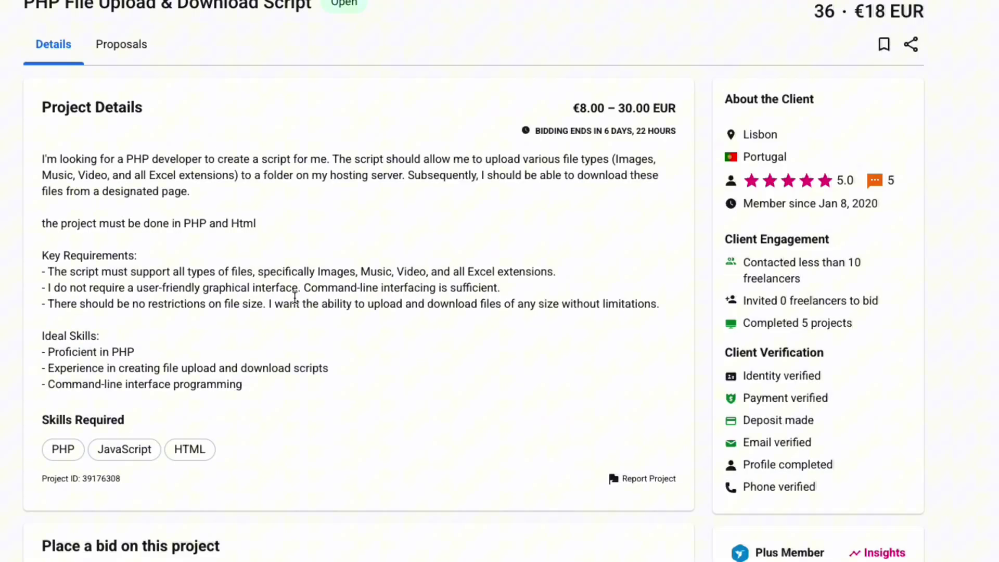
scroll(273, 191, down, 2)
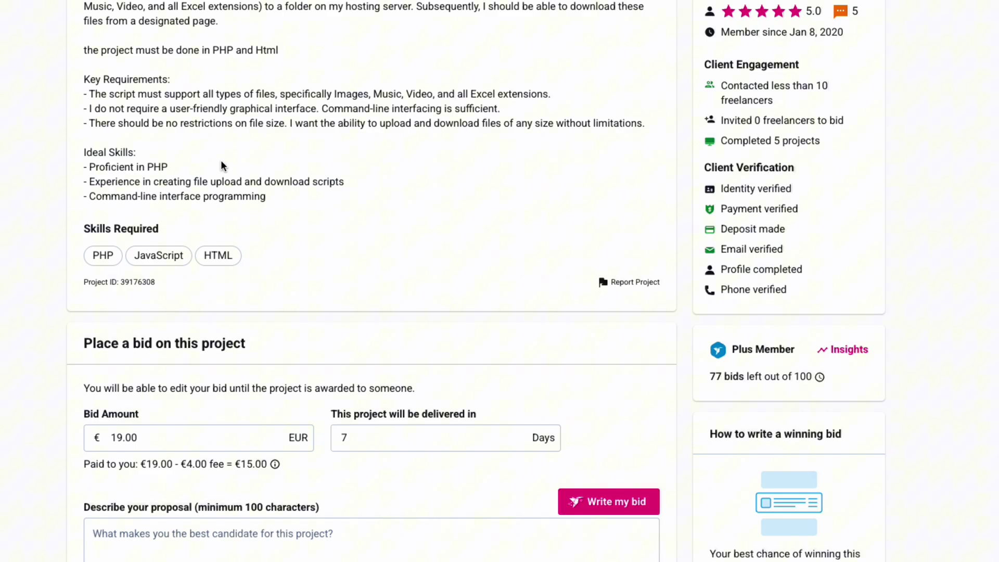
scroll(336, 273, down, 4)
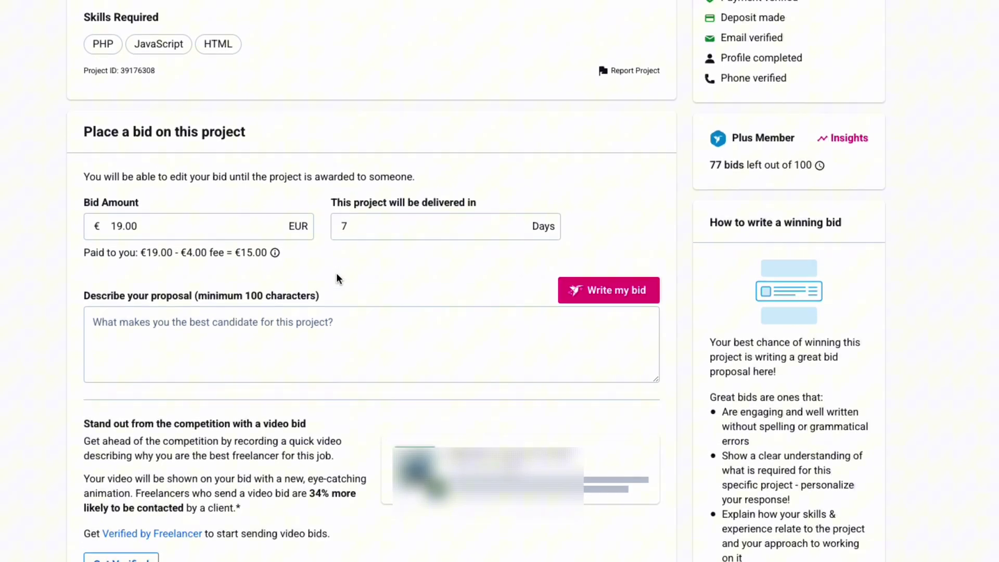
Step: Write the proposal 'I am a php expert. Working since 5 years' in the description box
click(224, 322)
text(I)
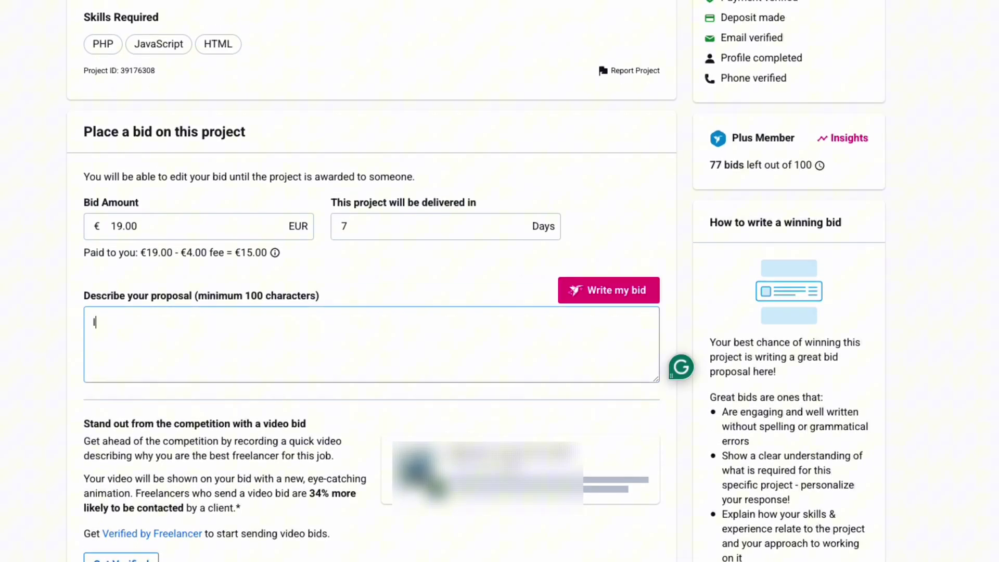
text( am a php expert)
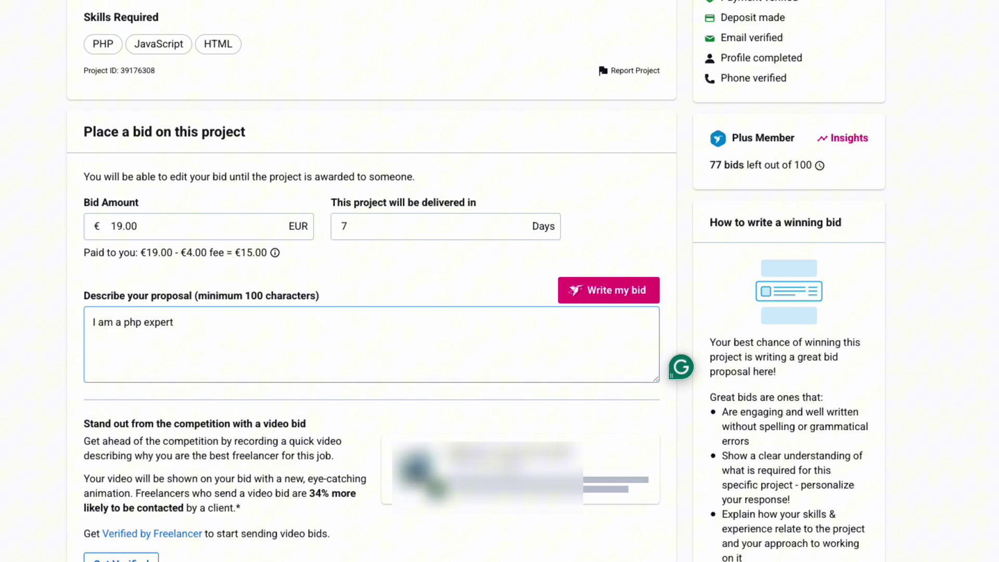
text(. Working since 5 ye)
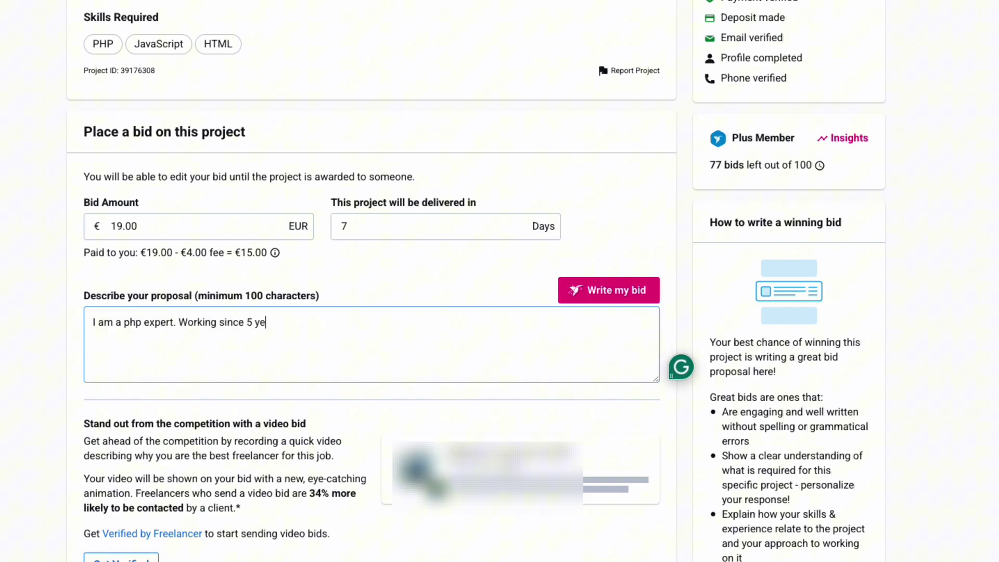
text(ars.)
scroll(263, 6, up, 5)
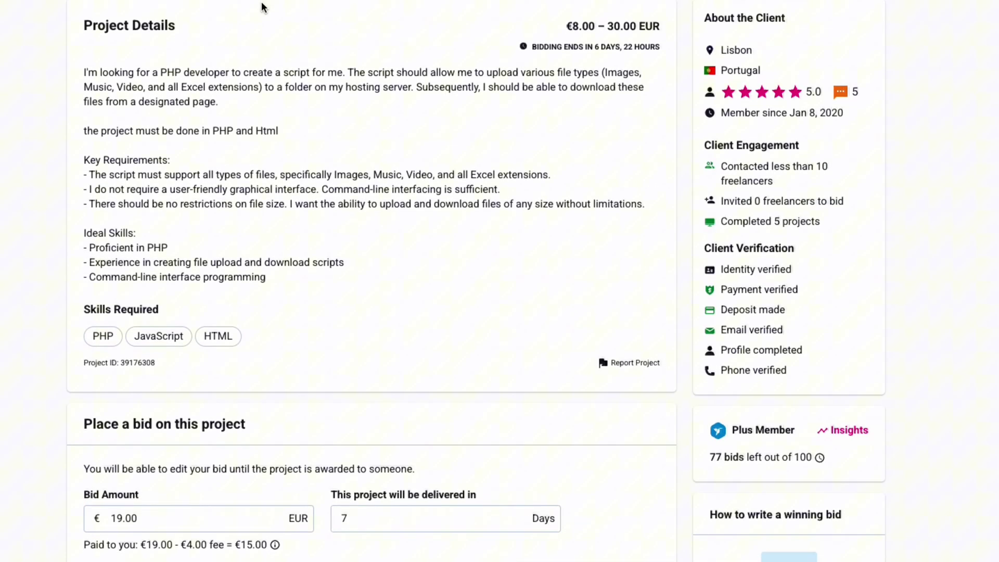
scroll(263, 6, down, 5)
scroll(352, 321, down, 1)
key(BackSpace)
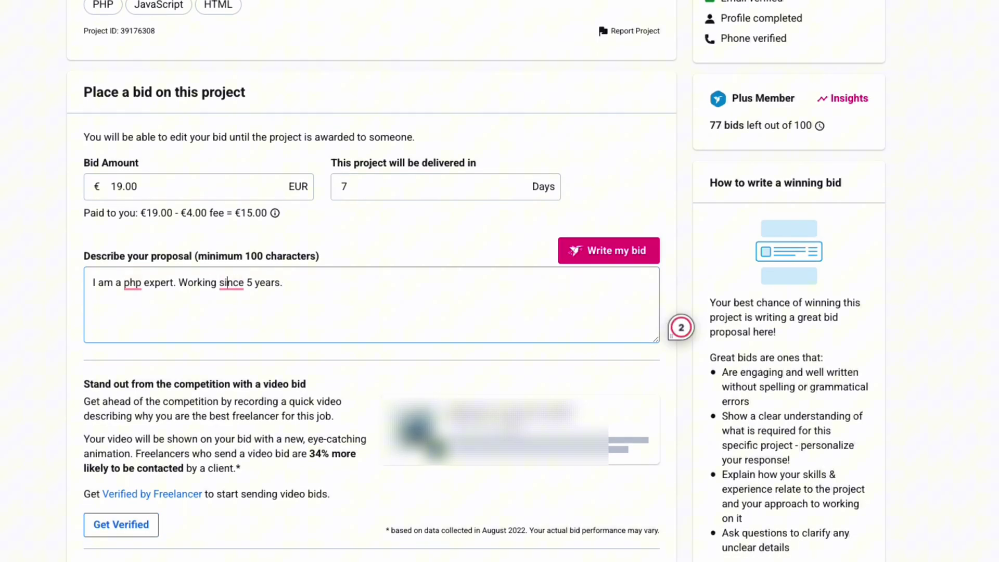
click(187, 282)
scroll(318, 131, up, 5)
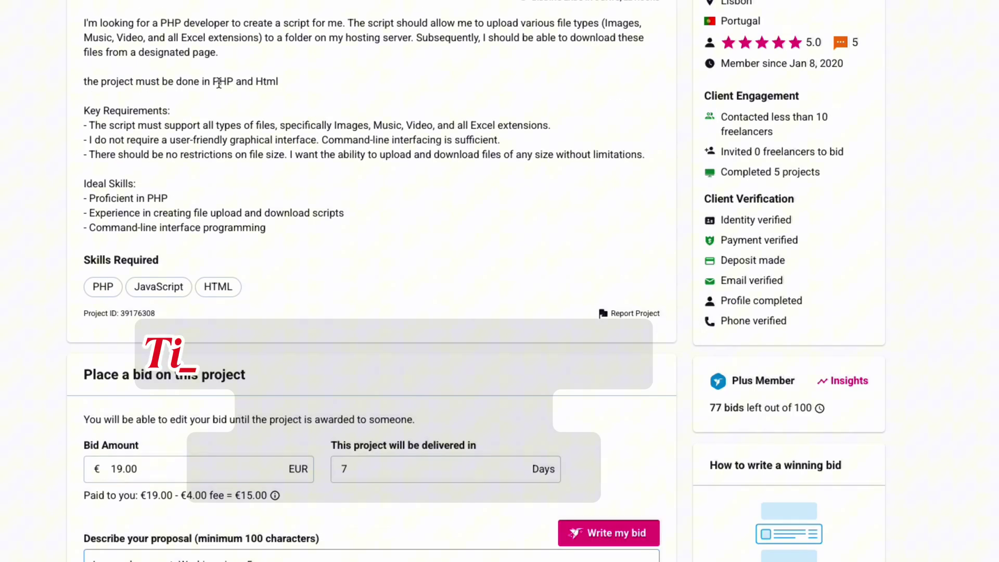
scroll(449, 197, down, 6)
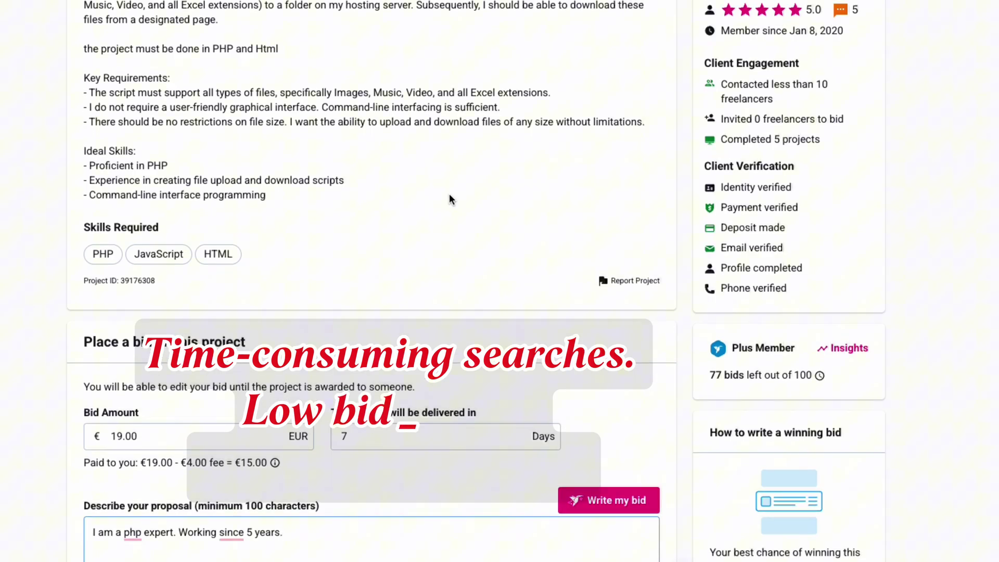
click(330, 248)
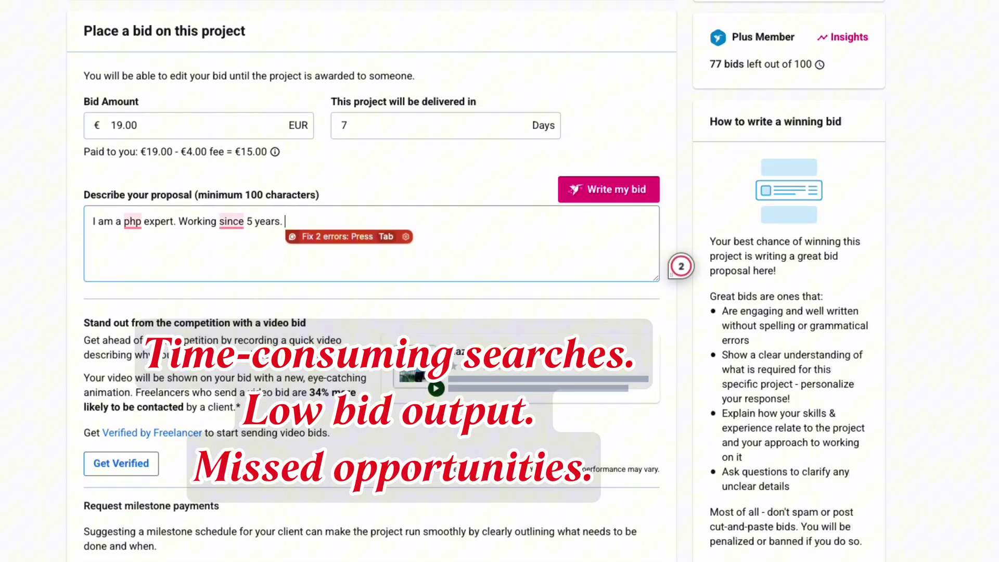
Step: Append 'I also' to the proposal, then check each AiBidAssistant dashboard statistics card
text(I also)
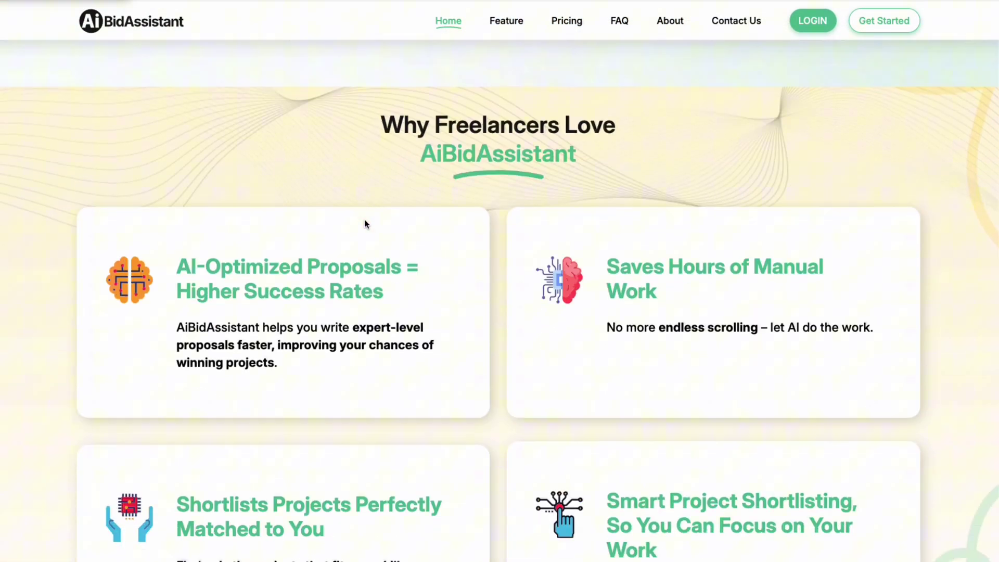
scroll(364, 219, up, 14)
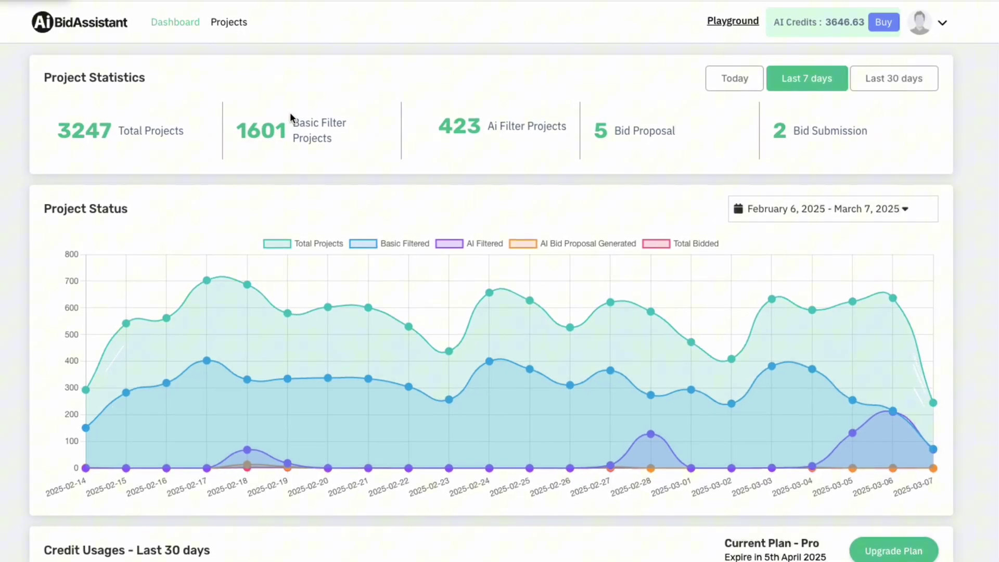
click(91, 158)
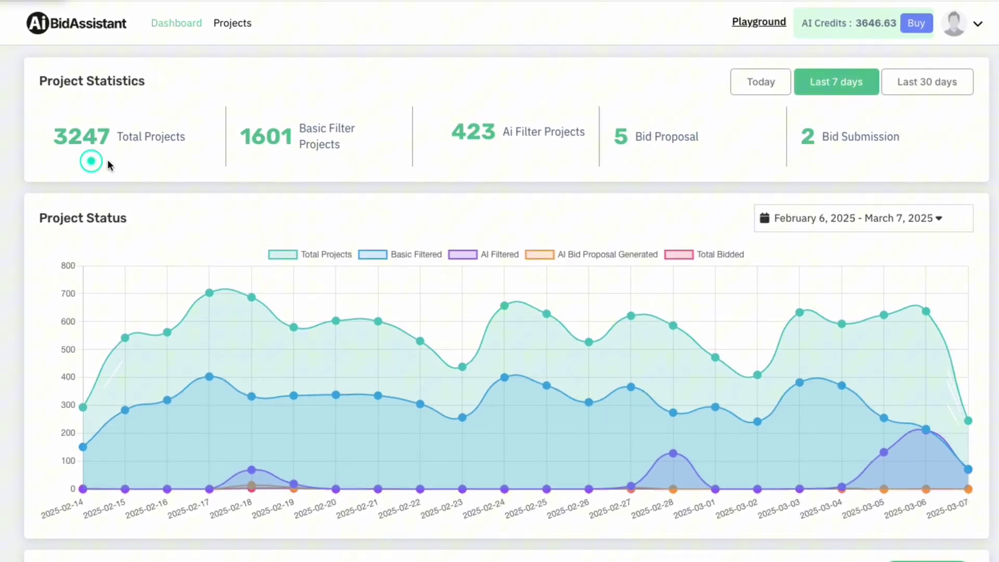
click(151, 158)
click(361, 157)
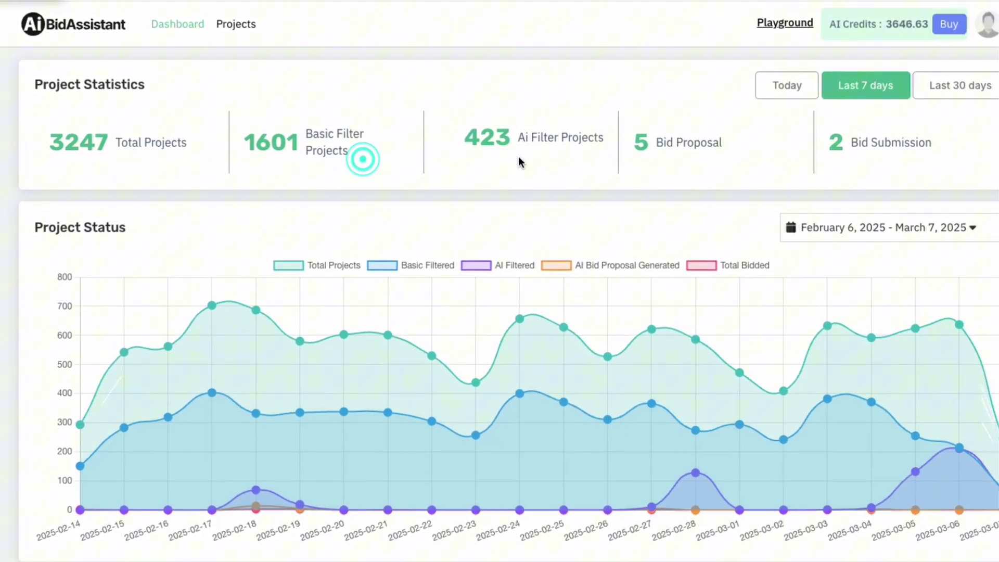
click(558, 154)
click(737, 156)
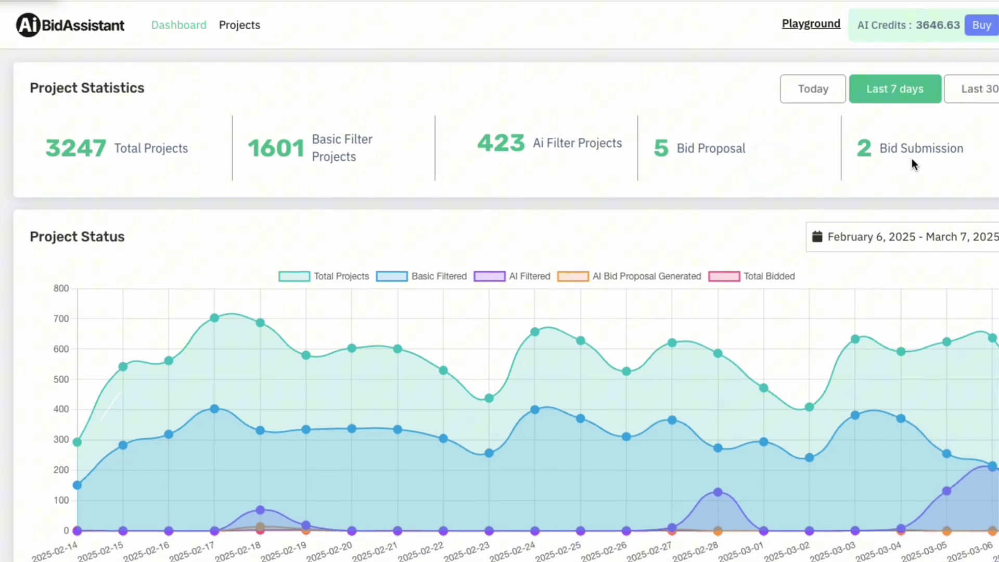
click(913, 159)
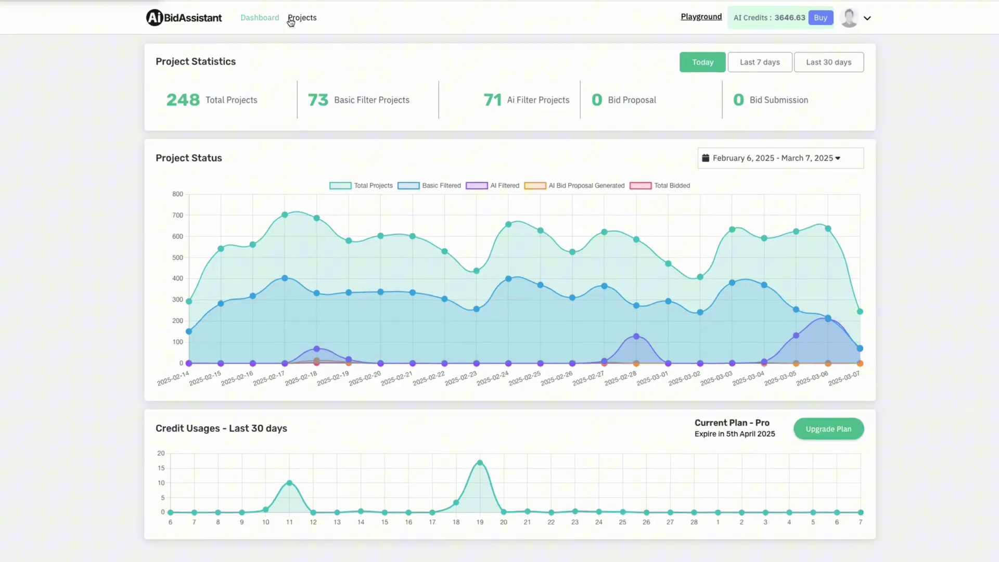
Step: Open Projects and scroll through the table of 1162 AI-selected projects
click(242, 26)
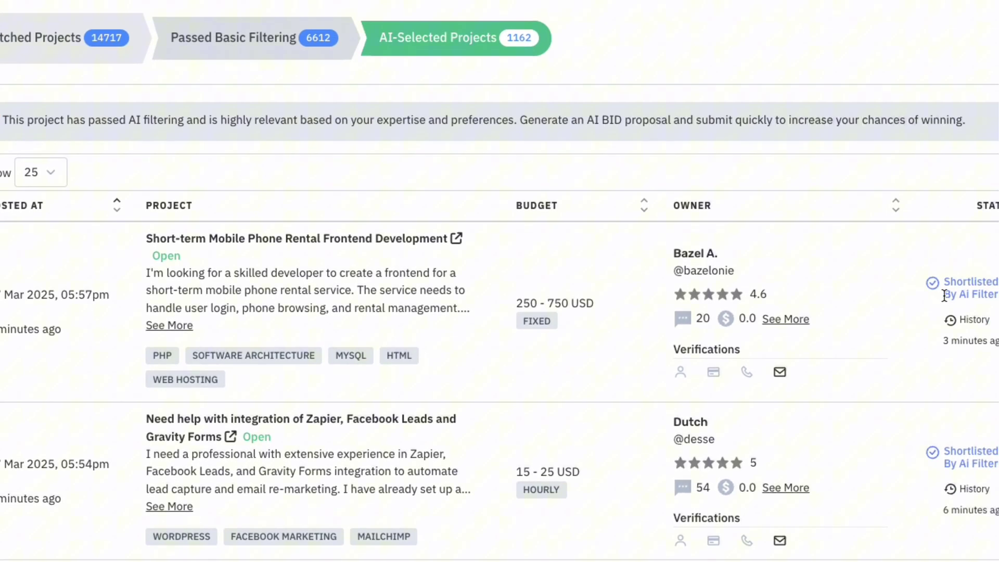
scroll(850, 345, down, 8)
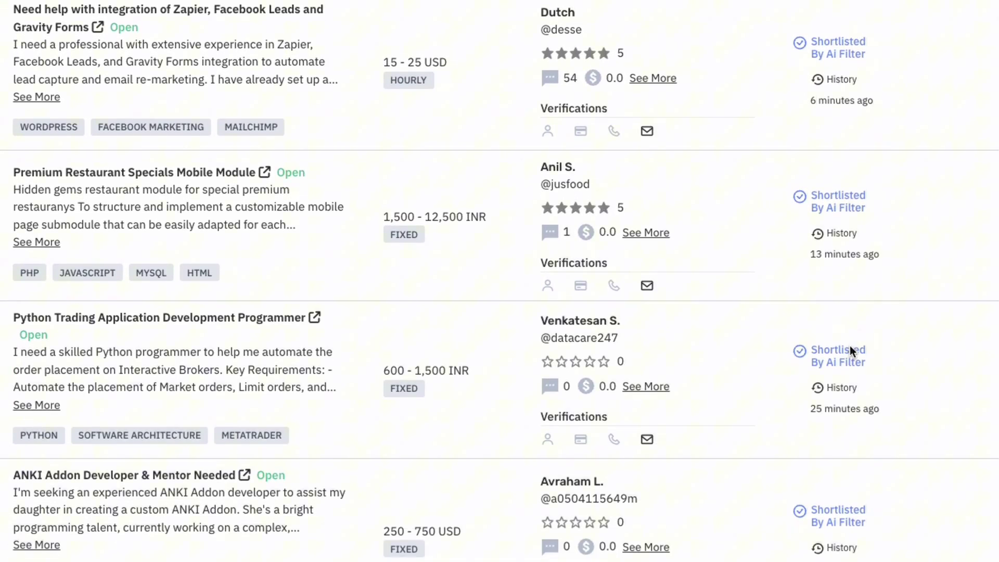
scroll(850, 345, down, 2)
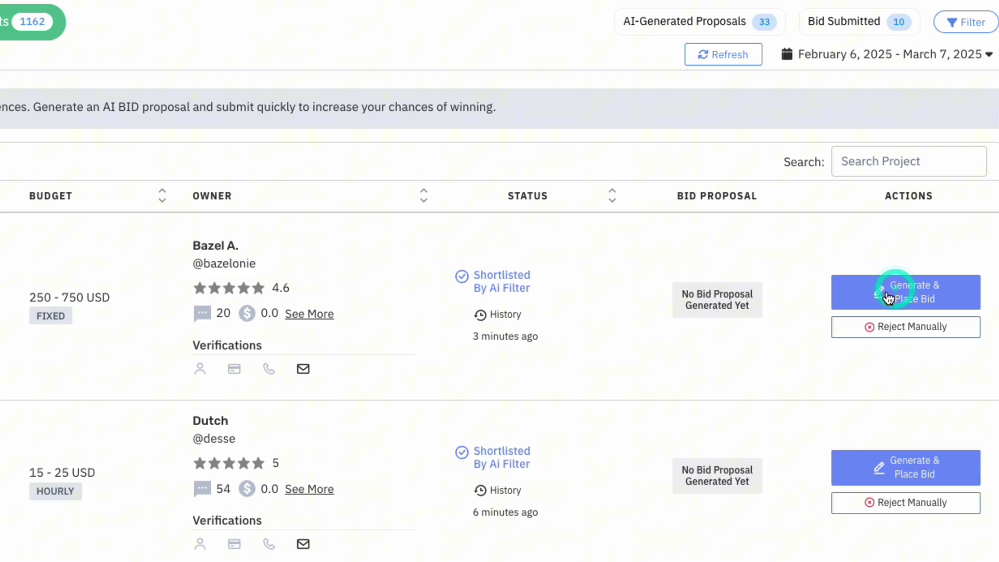
Step: Generate an AI bid proposal for the mobile phone rental project, confirming the AI credit use
click(929, 294)
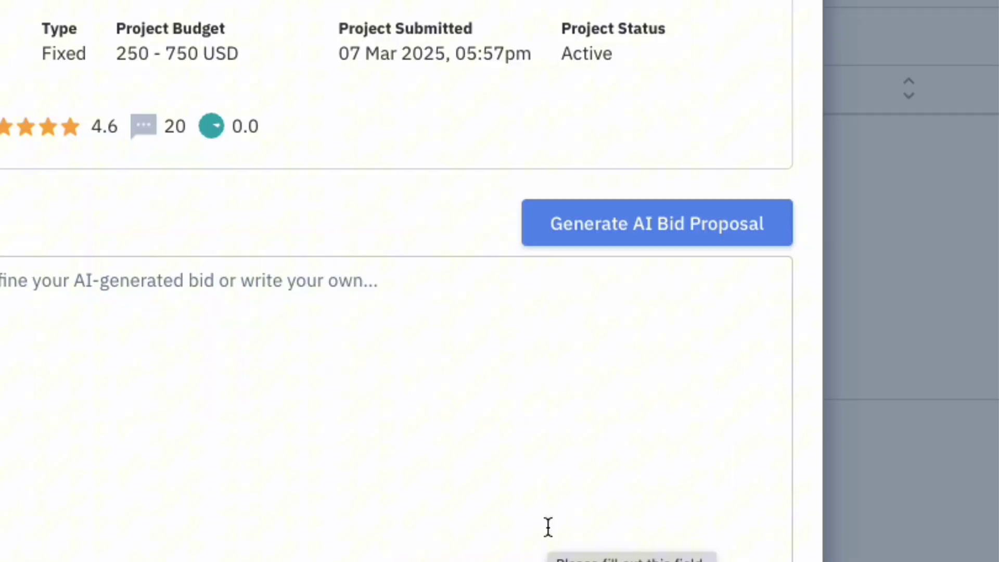
click(669, 239)
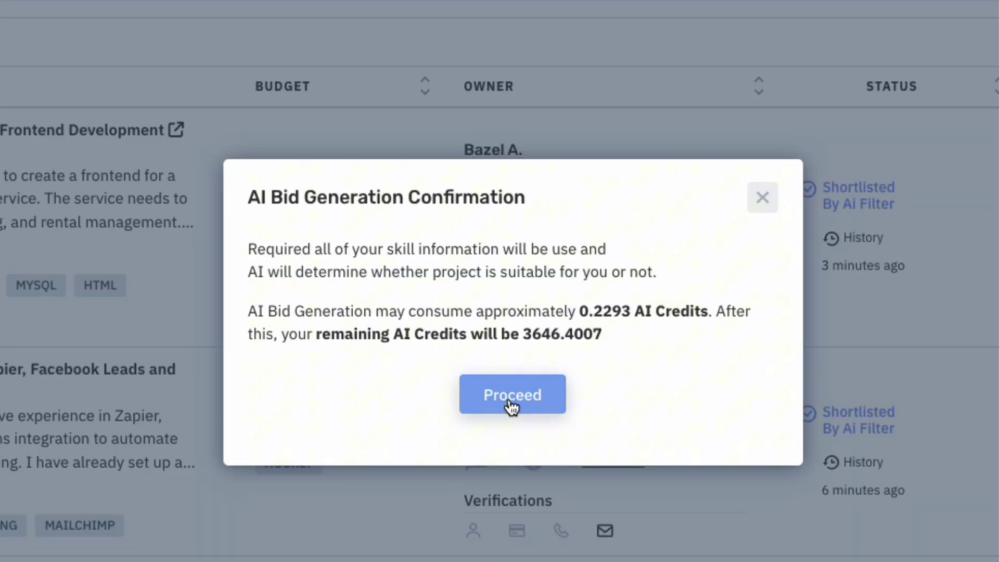
click(513, 395)
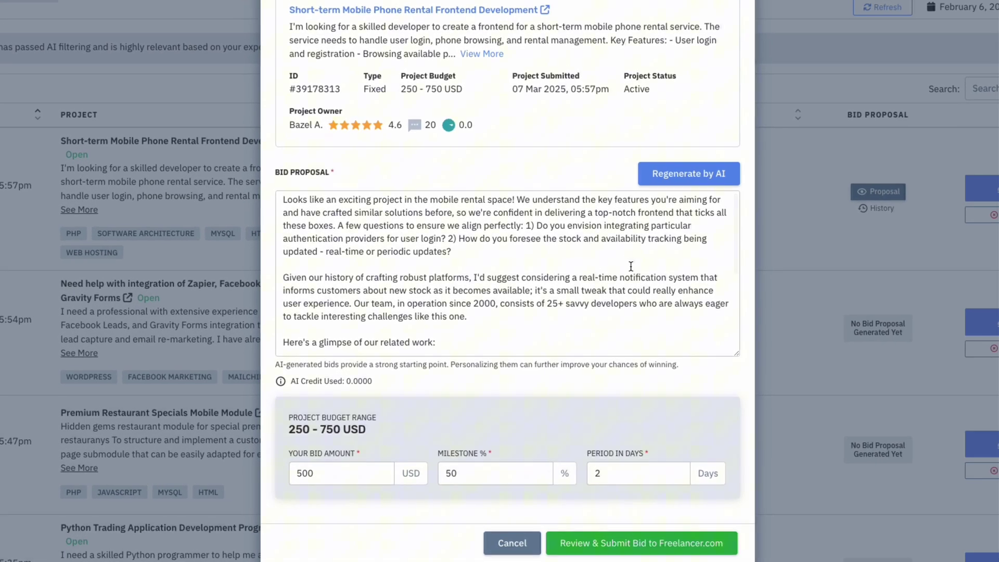
scroll(641, 246, down, 3)
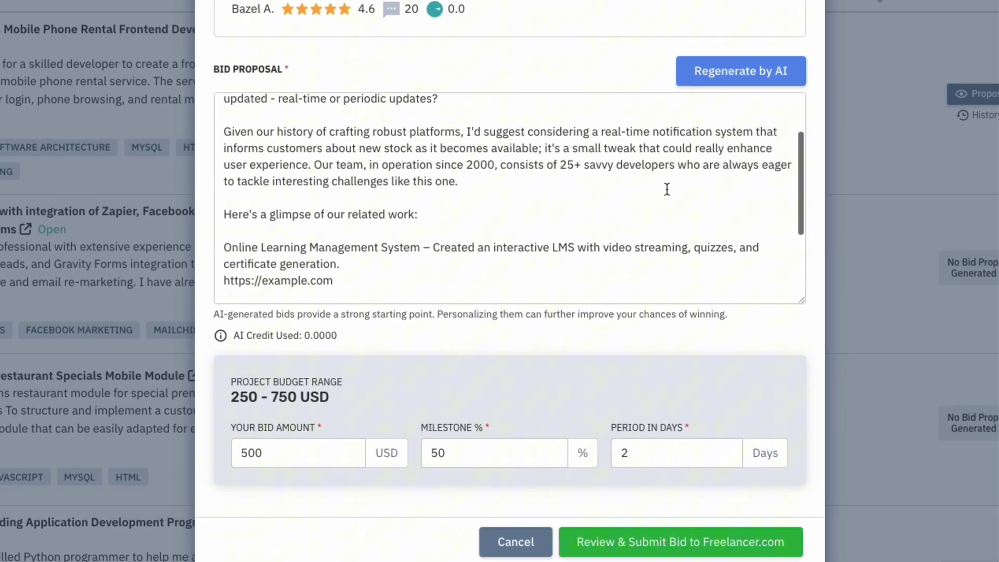
scroll(676, 170, down, 5)
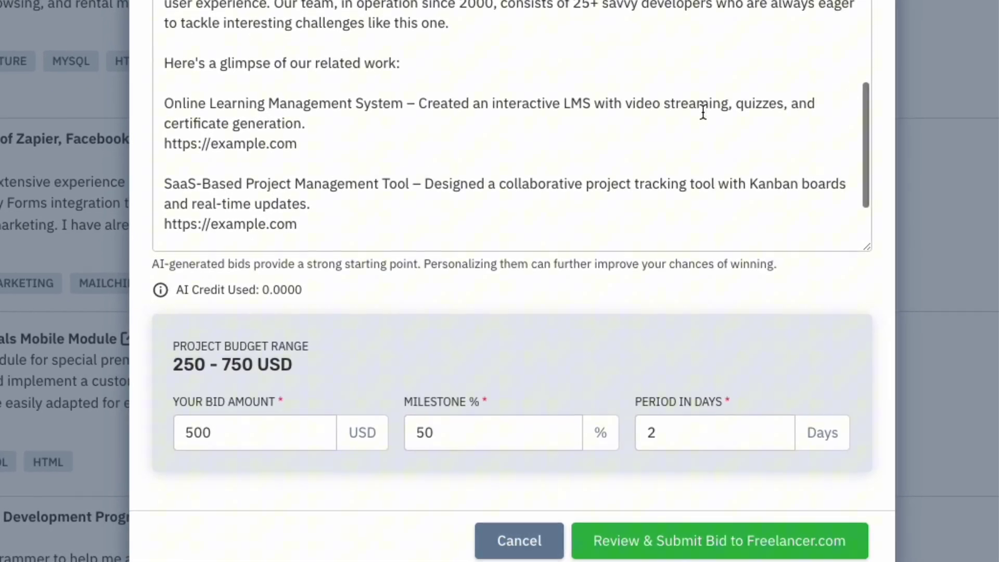
scroll(713, 92, down, 1)
Step: Set the bid amount to 750, then edit the 20% milestone and 10-day delivery period
double_click(216, 428)
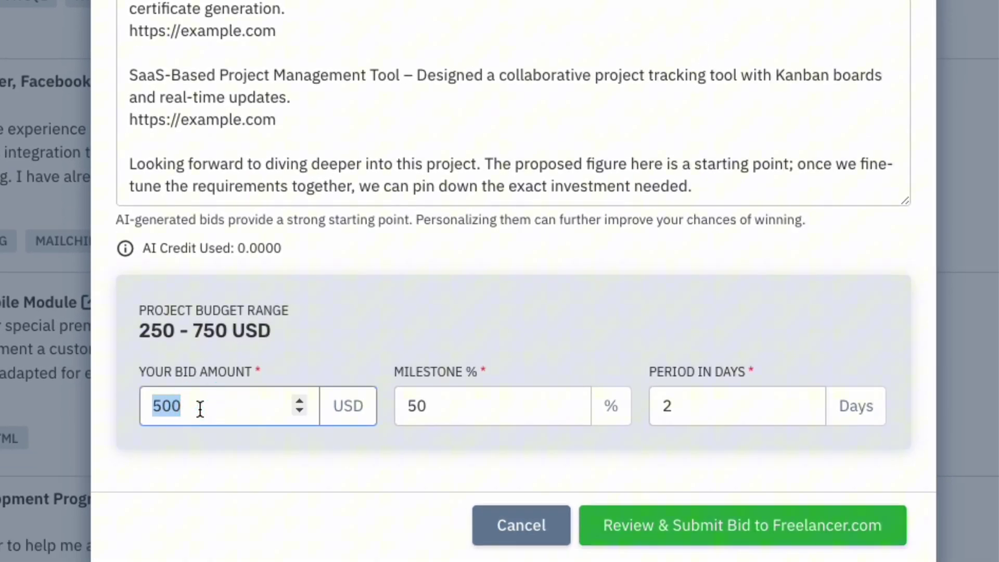
text(750)
double_click(434, 406)
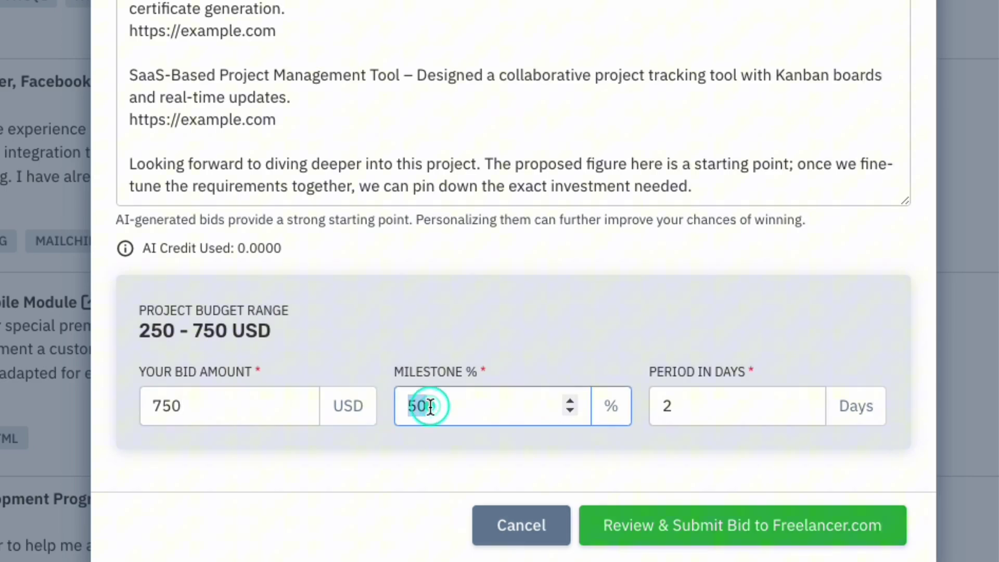
click(721, 406)
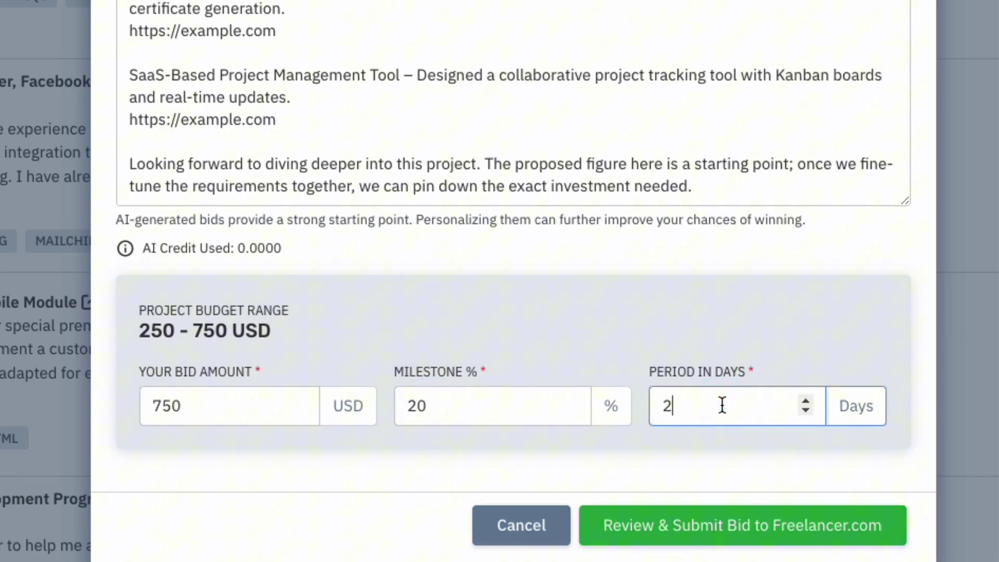
Step: Submit the 750 USD bid to Freelancer.com and view it under the project's Proposals
click(813, 528)
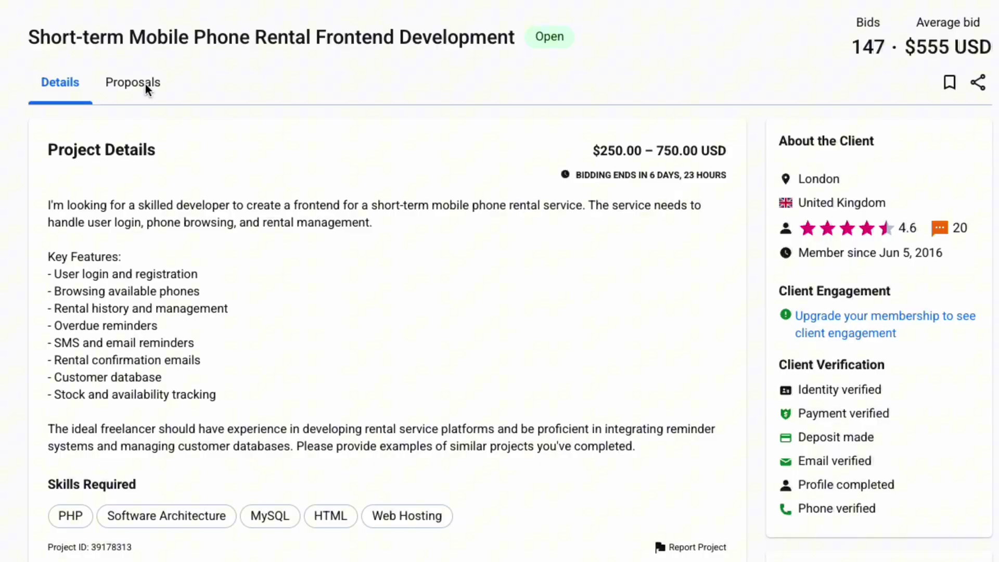
click(140, 85)
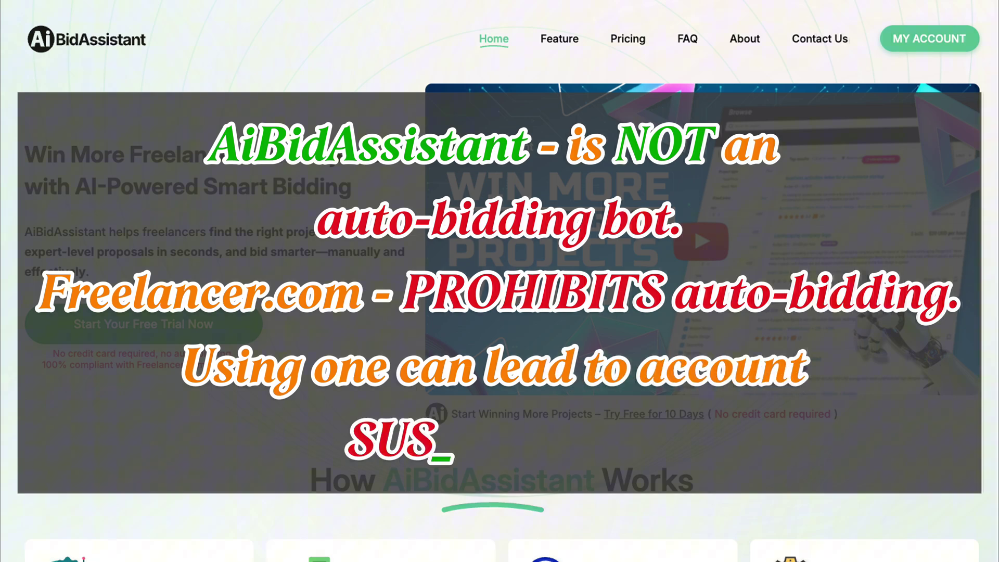
Step: Scroll down the AiBidAssistant homepage
scroll(499, 281, down, 10)
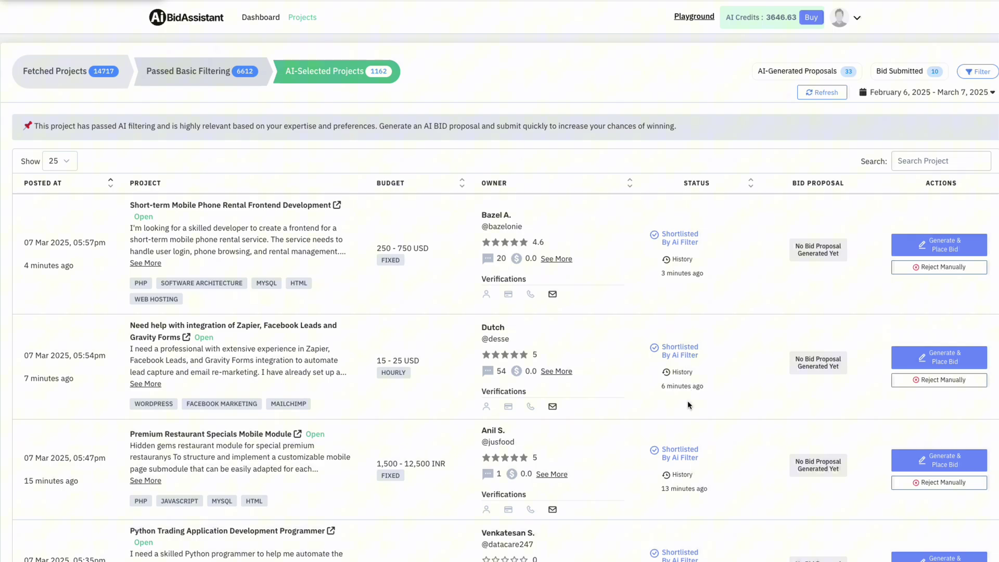
Step: Generate an AI proposal for the mobile phone rental project and submit the 750 USD bid
scroll(688, 405, down, 4)
scroll(688, 405, up, 4)
click(944, 244)
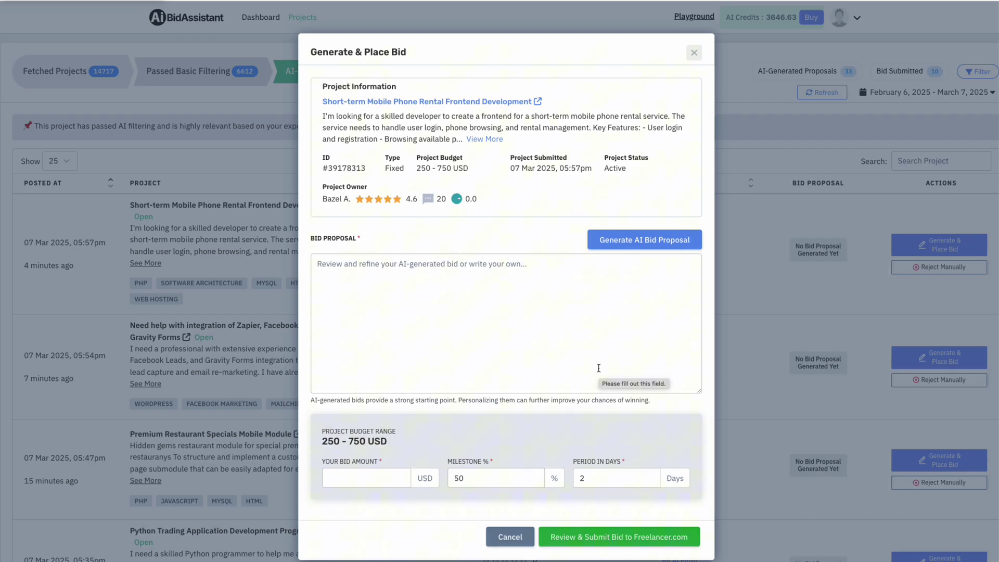
click(650, 246)
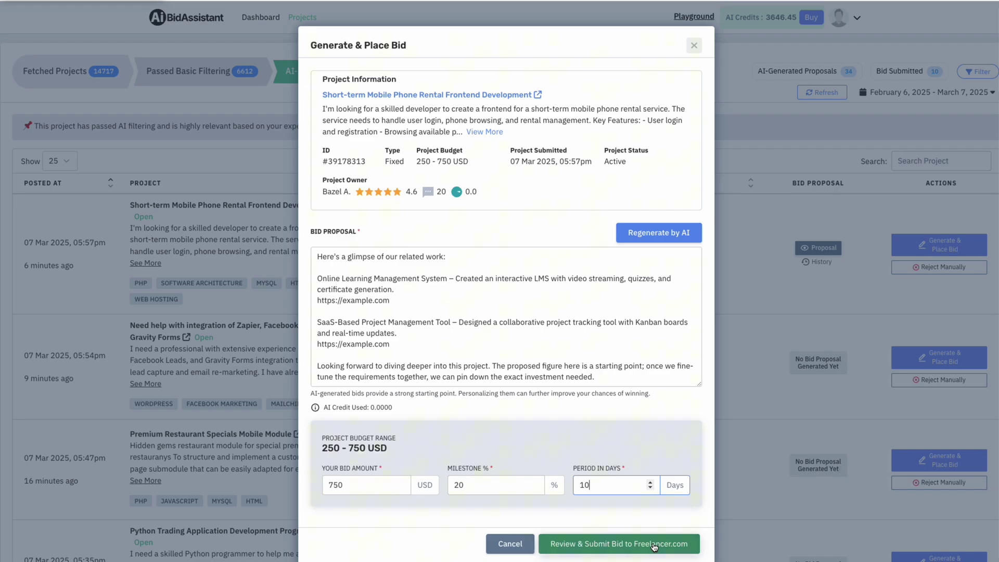
click(654, 545)
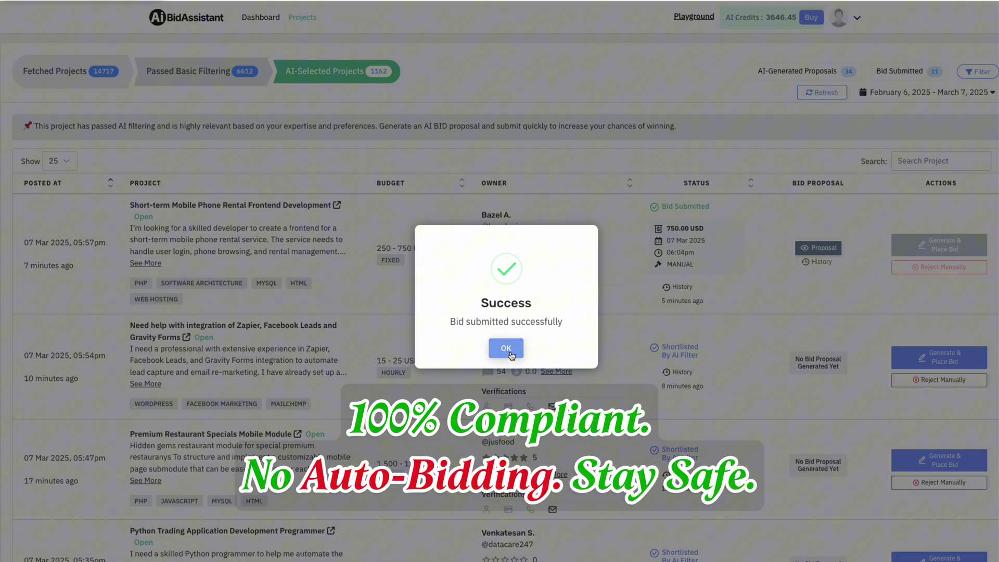
Step: Dismiss the bid confirmation, start the free trial, and register with the Freelancer.com account
click(512, 356)
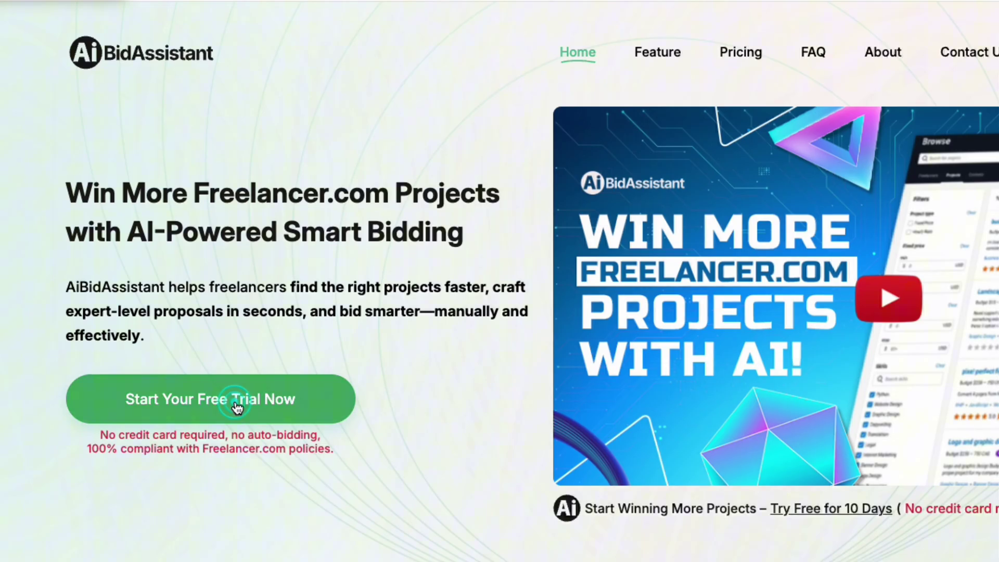
click(236, 405)
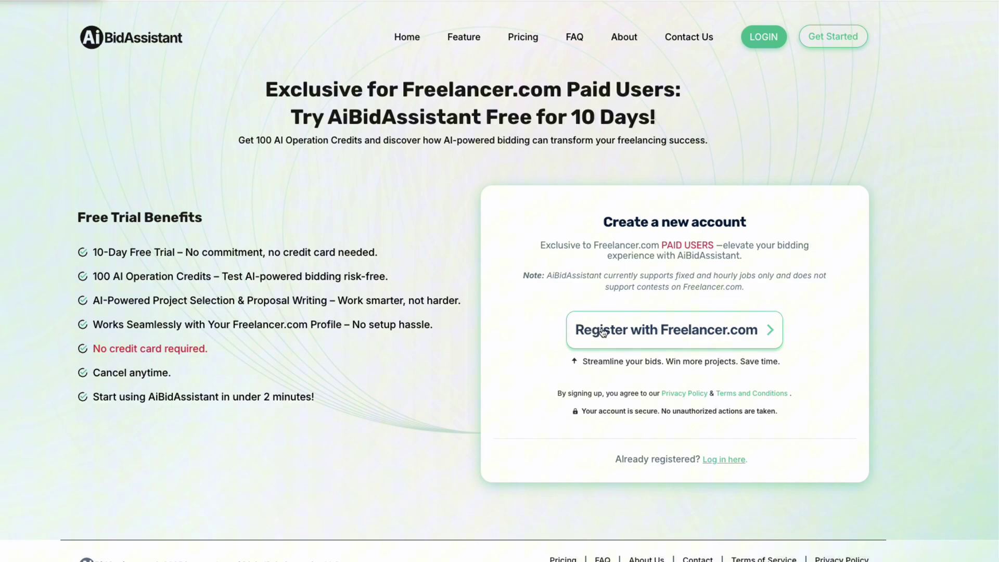
click(603, 332)
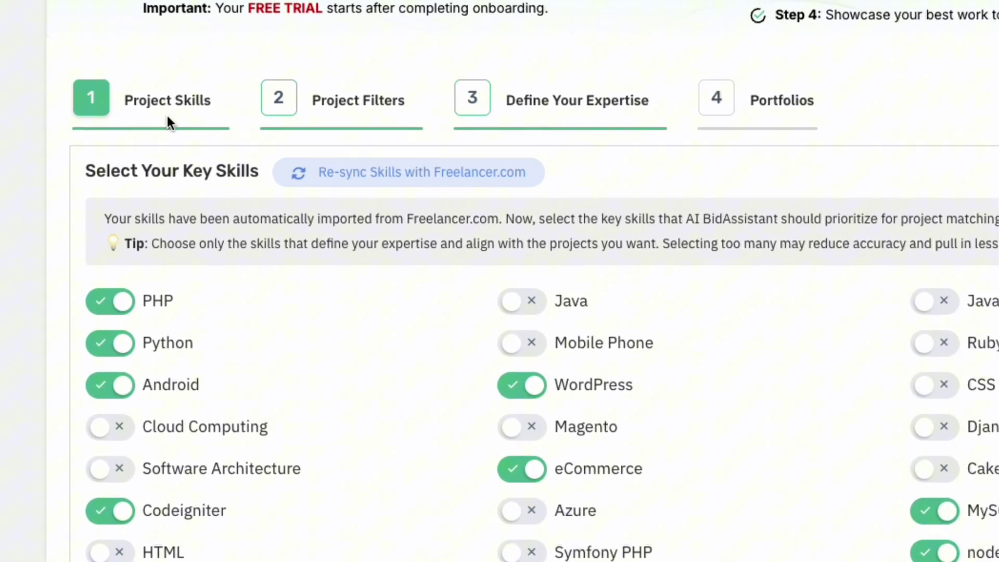
Step: Preview the Project Filters, Define Your Expertise and Portfolios onboarding steps
click(356, 106)
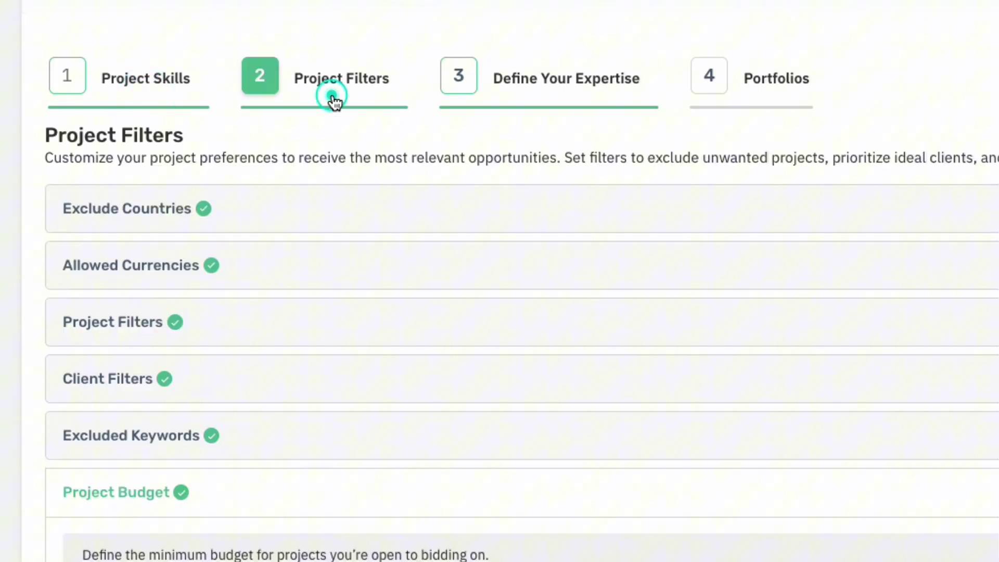
click(544, 103)
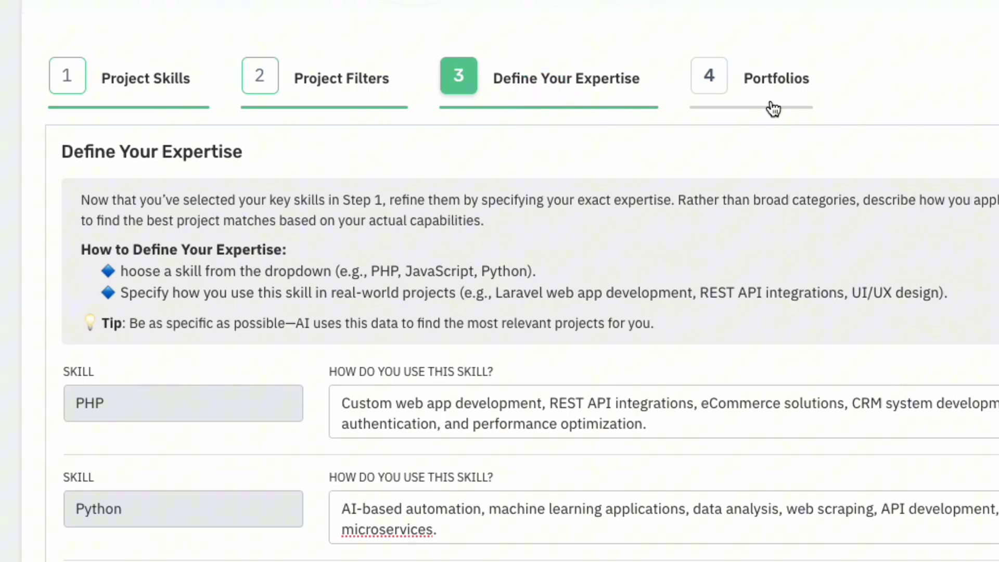
click(771, 104)
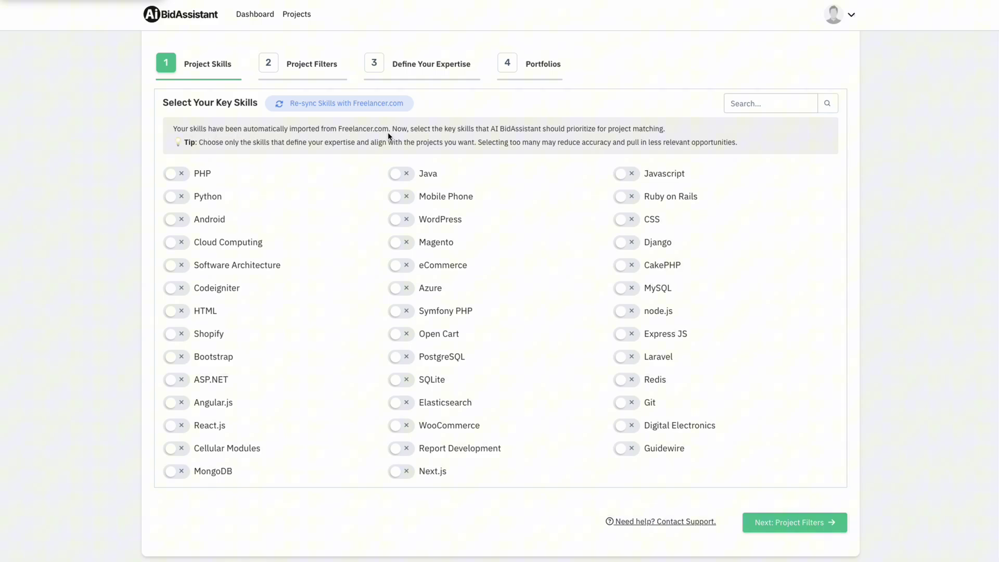
Step: Enable PHP, Python, Android, Codeigniter, WooCommerce, node.js, MySQL and eCommerce skills, then go to Project Filters
click(180, 175)
click(206, 197)
click(209, 219)
click(228, 287)
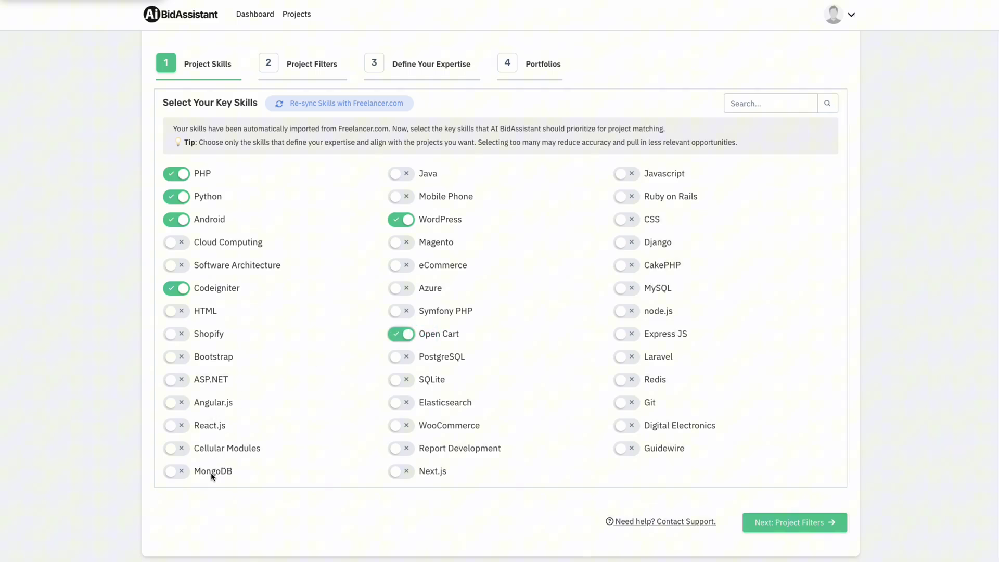
click(453, 431)
click(663, 311)
click(657, 290)
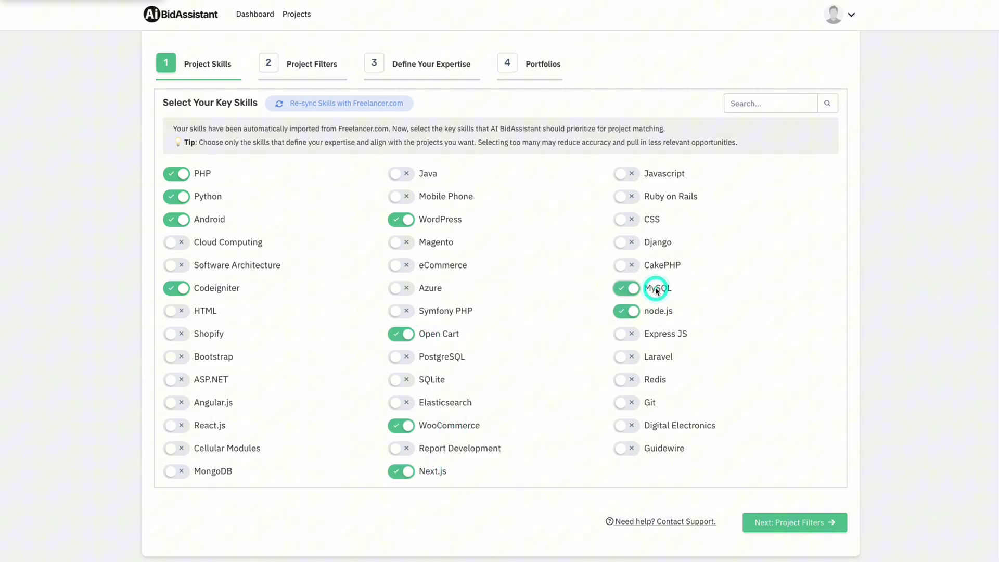
click(442, 266)
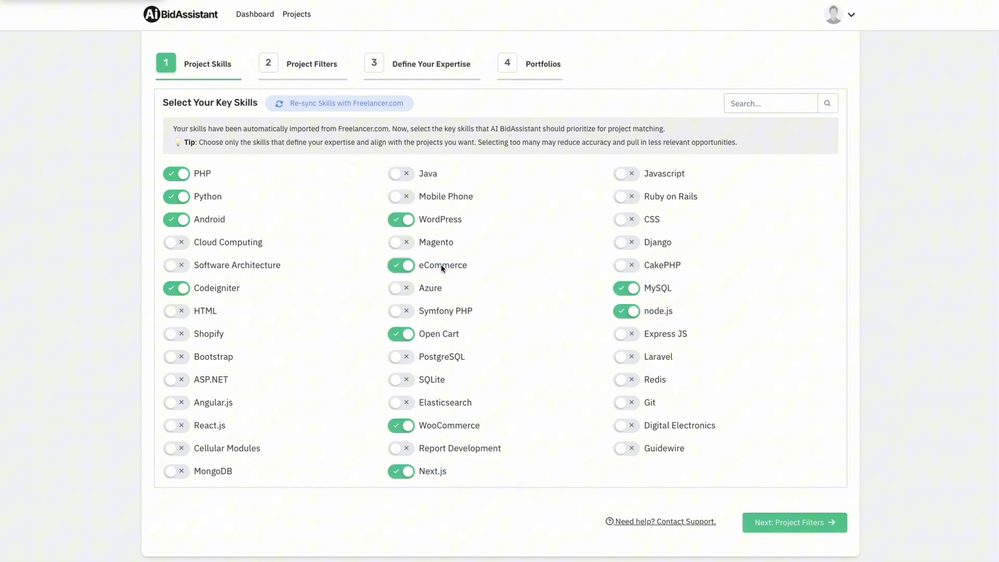
click(789, 522)
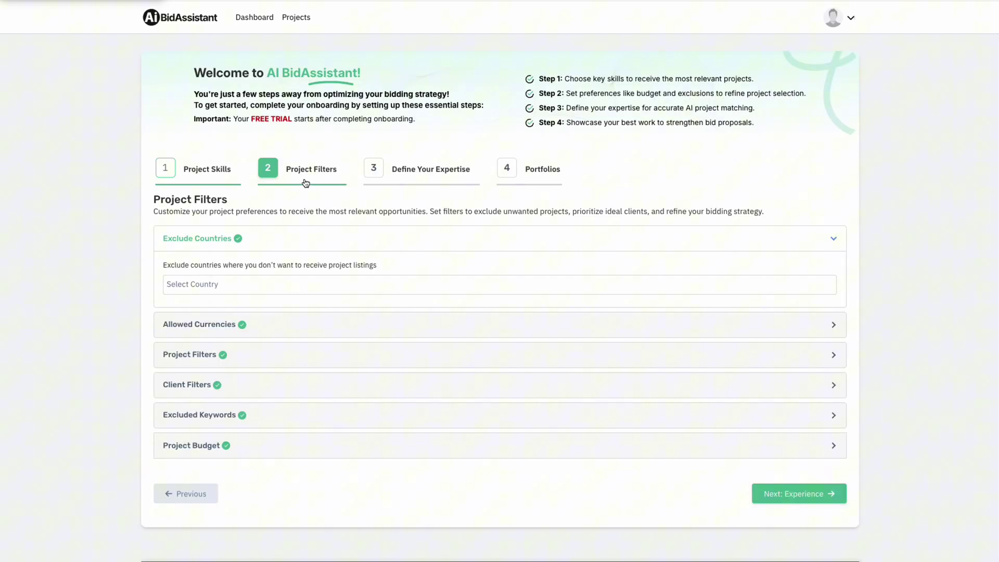
Step: Review Allowed Currencies, Project Filters, Client Filters, Excluded Keywords and Project Budget at their defaults, then proceed to Experience
click(306, 183)
click(274, 325)
click(276, 414)
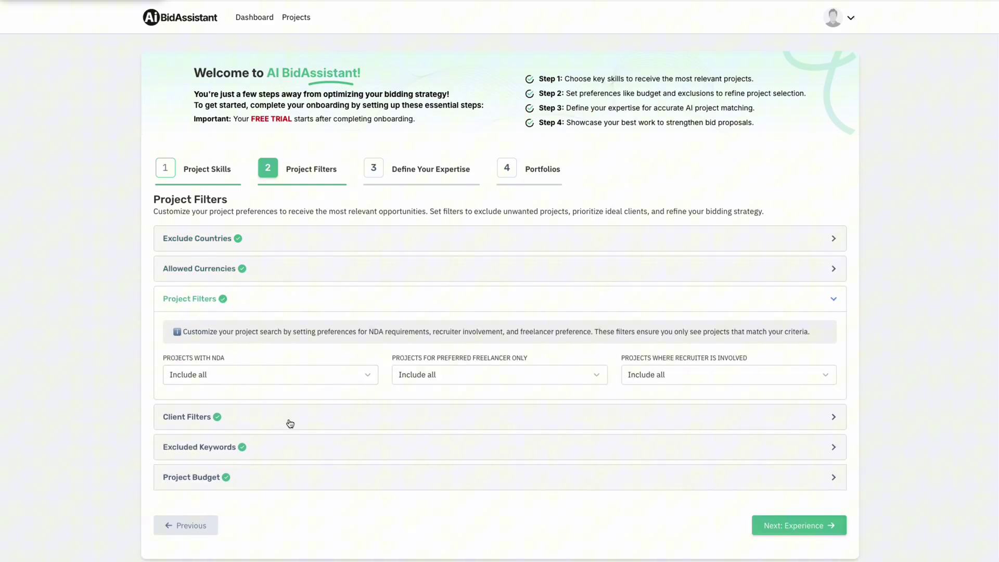
click(290, 423)
scroll(286, 423, down, 2)
click(283, 419)
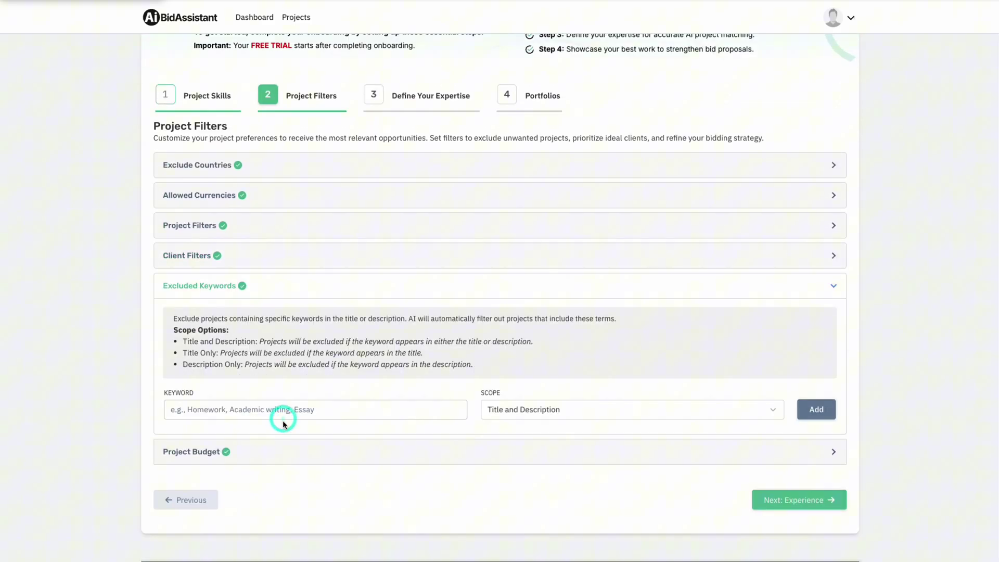
click(276, 456)
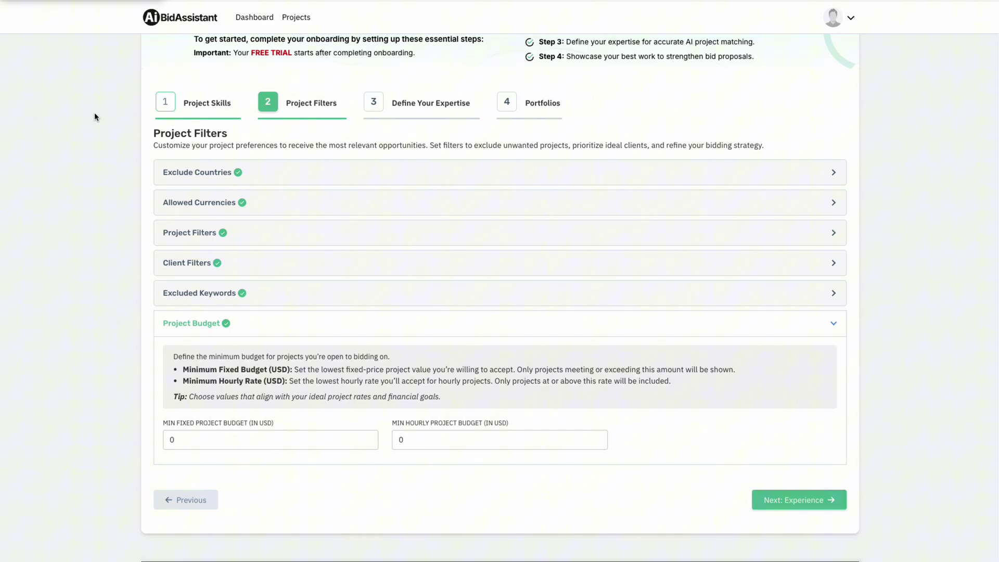
click(430, 102)
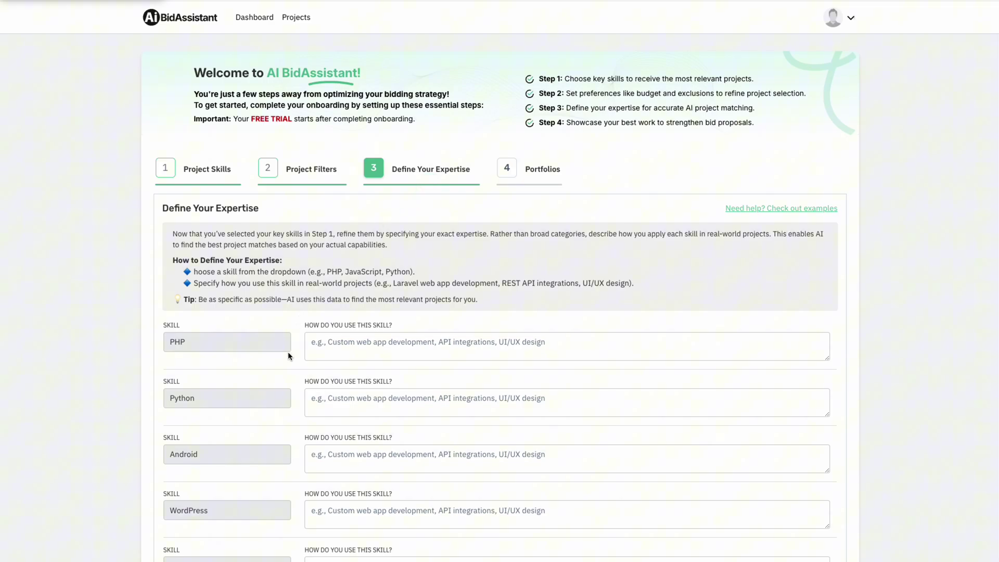
Step: Check the PHP, Python, Android and WordPress usage boxes and Experience Details, then go to Portfolios
scroll(294, 361, down, 7)
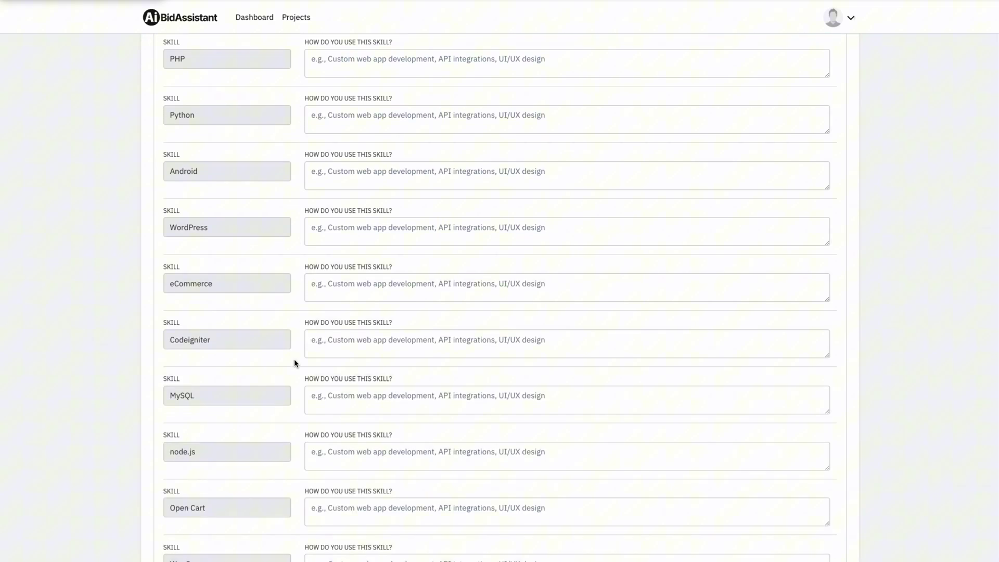
scroll(294, 362, down, 5)
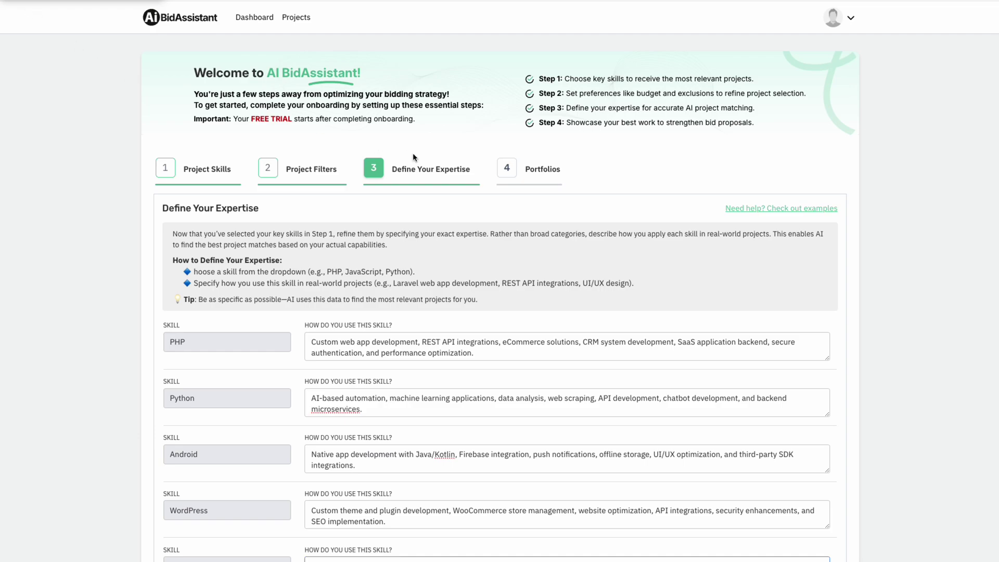
scroll(383, 217, down, 5)
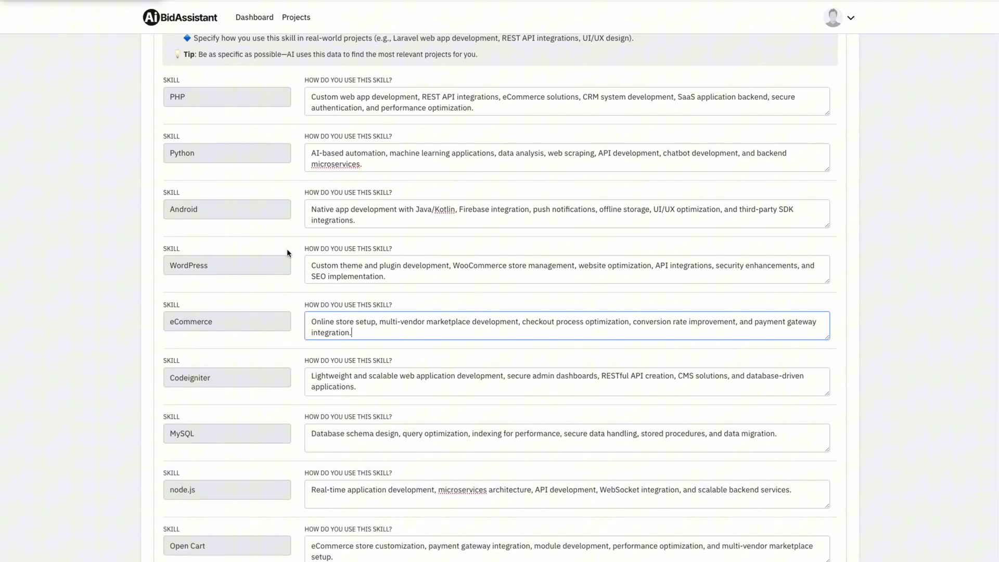
scroll(439, 436, down, 5)
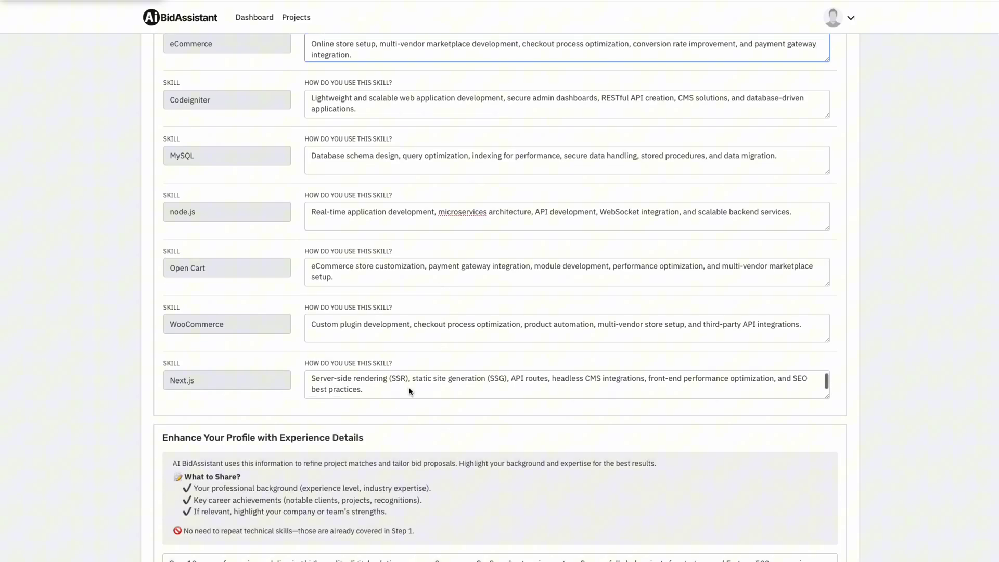
scroll(408, 387, down, 3)
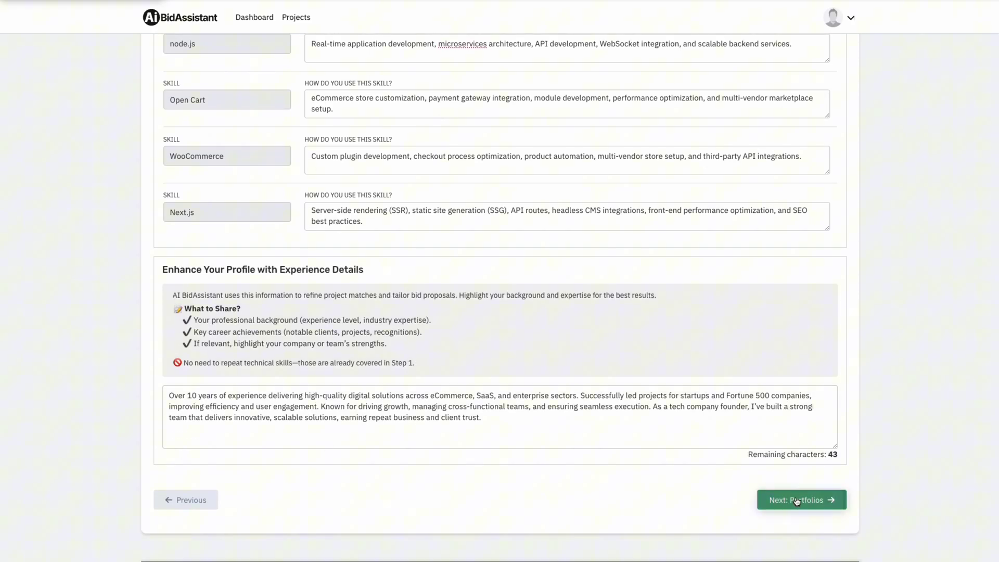
click(795, 496)
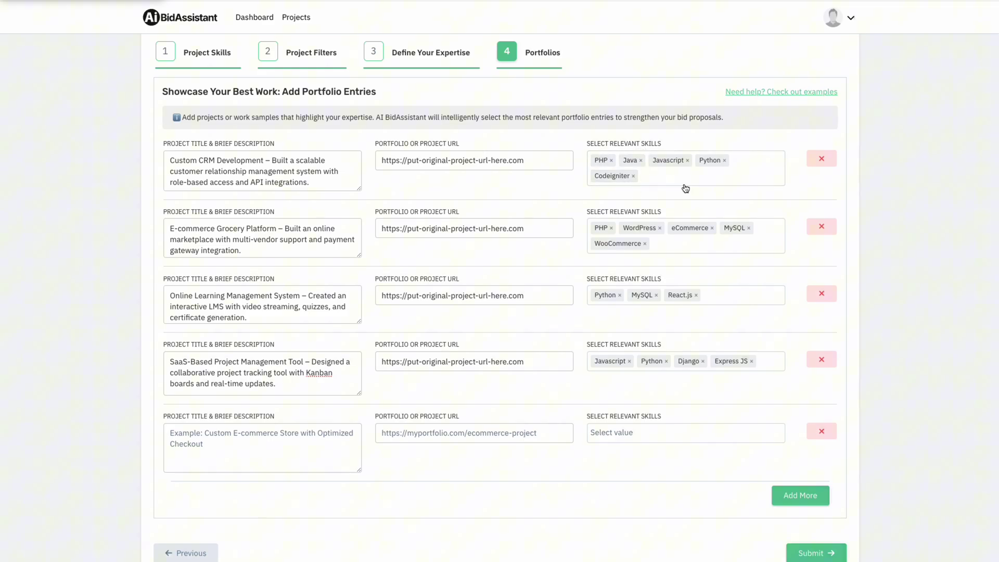
Step: Scroll through the four portfolio entries to review their titles, URLs and skill tags
scroll(516, 334, down, 1)
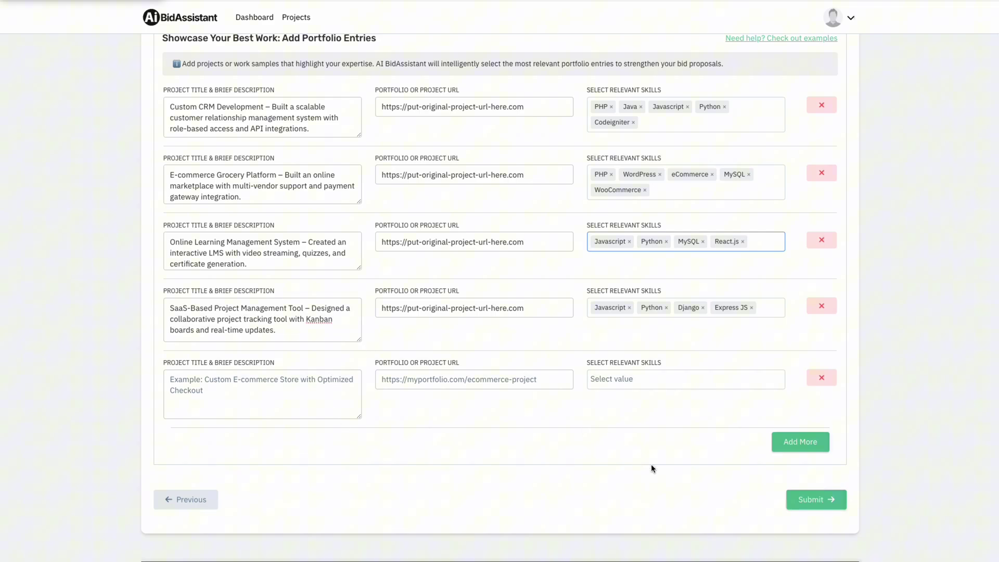
scroll(554, 460, up, 3)
scroll(555, 460, down, 3)
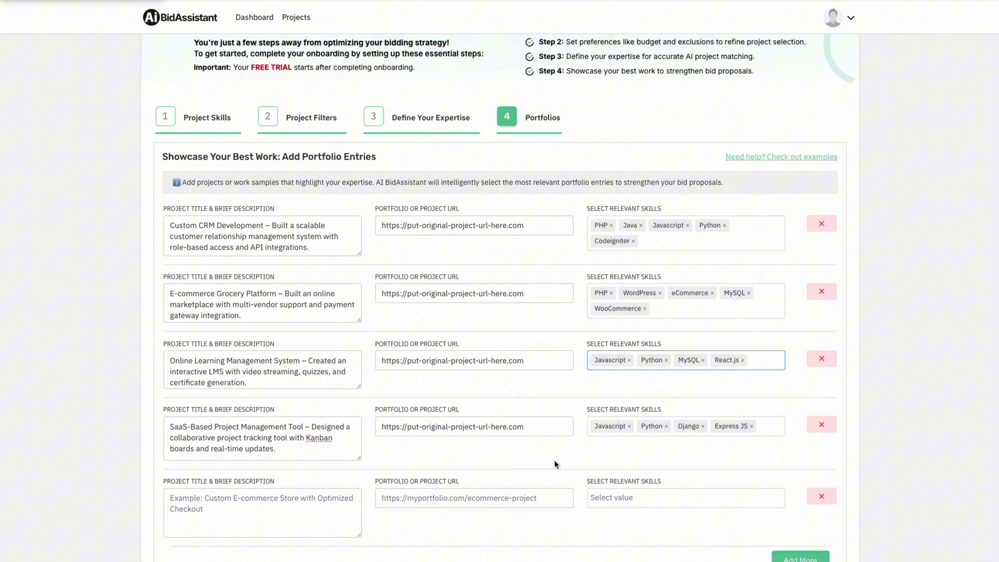
scroll(554, 461, up, 3)
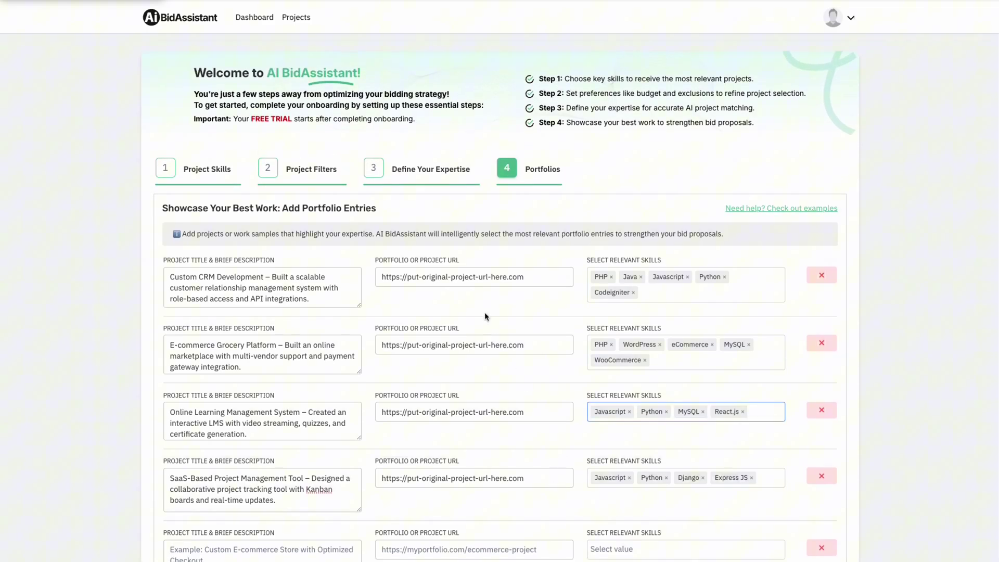
scroll(485, 316, down, 3)
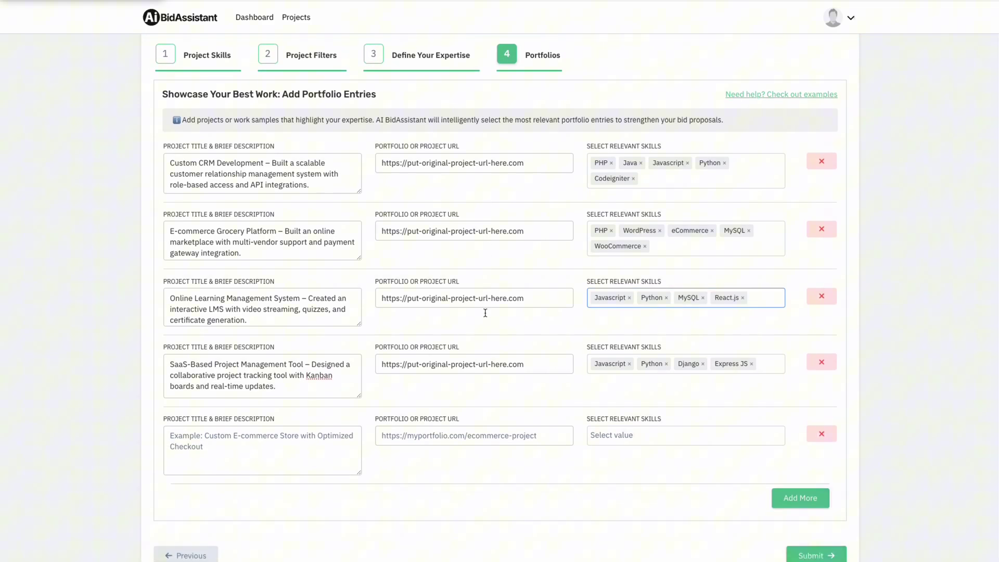